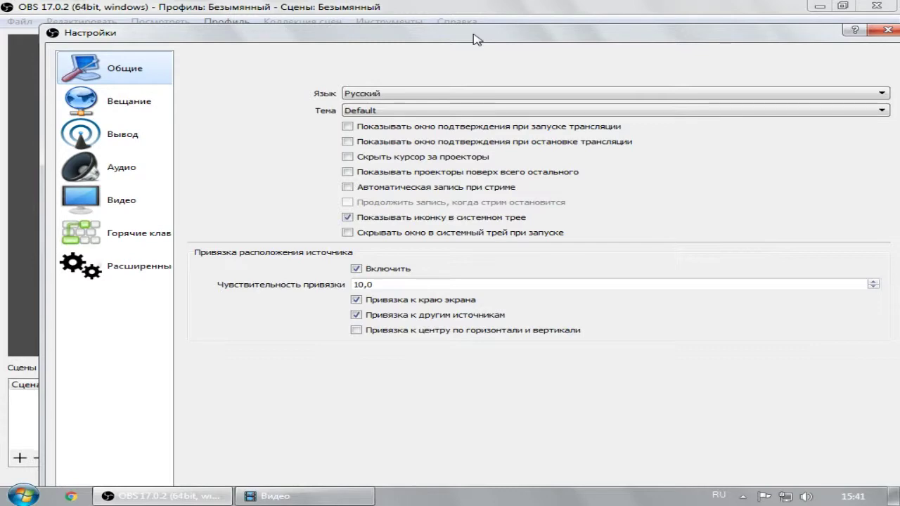
Step: Look through the general, streaming, output, audio and video pages of the settings
{"action": "left_click", "coordinate": [128, 106]}
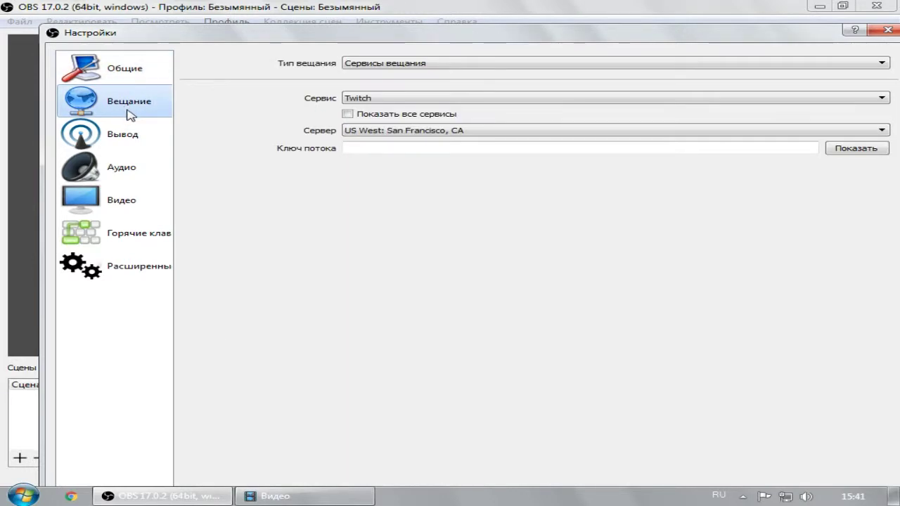
{"action": "left_click", "coordinate": [114, 137]}
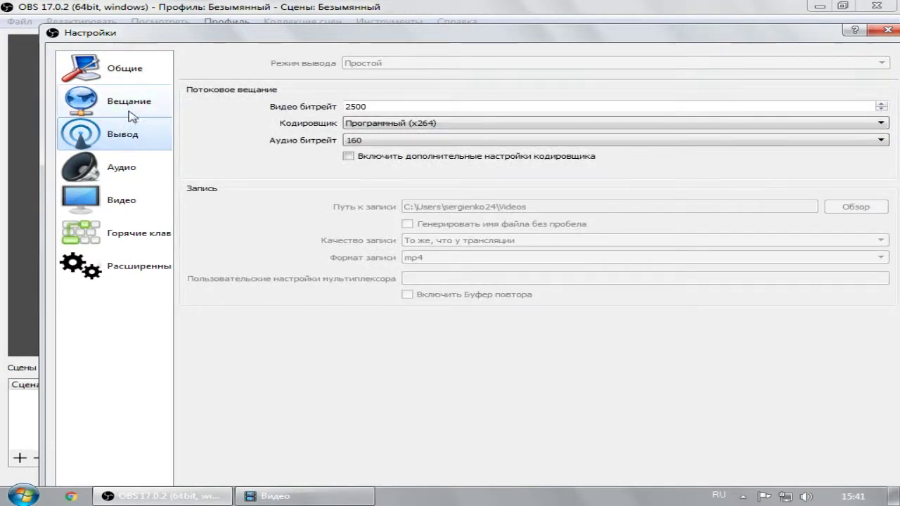
{"action": "left_click", "coordinate": [132, 115]}
{"action": "left_click", "coordinate": [125, 71]}
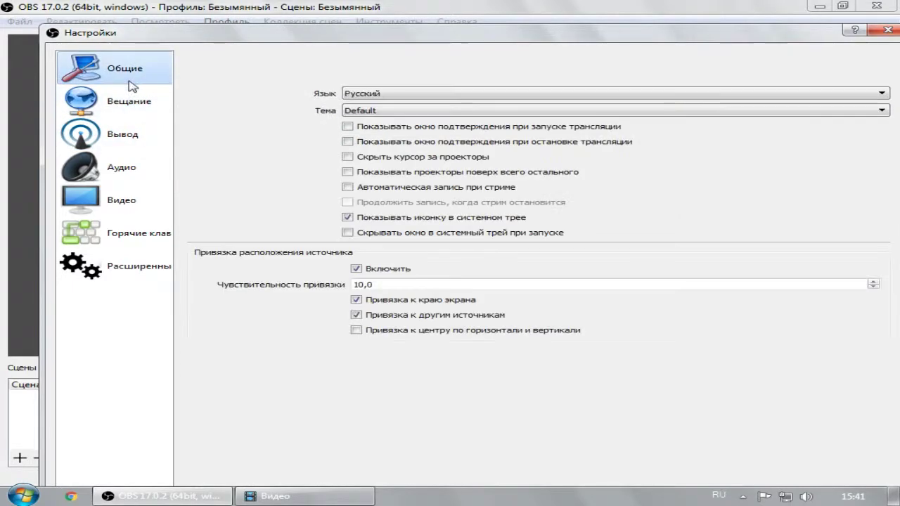
{"action": "left_click", "coordinate": [146, 170]}
{"action": "left_click", "coordinate": [137, 204]}
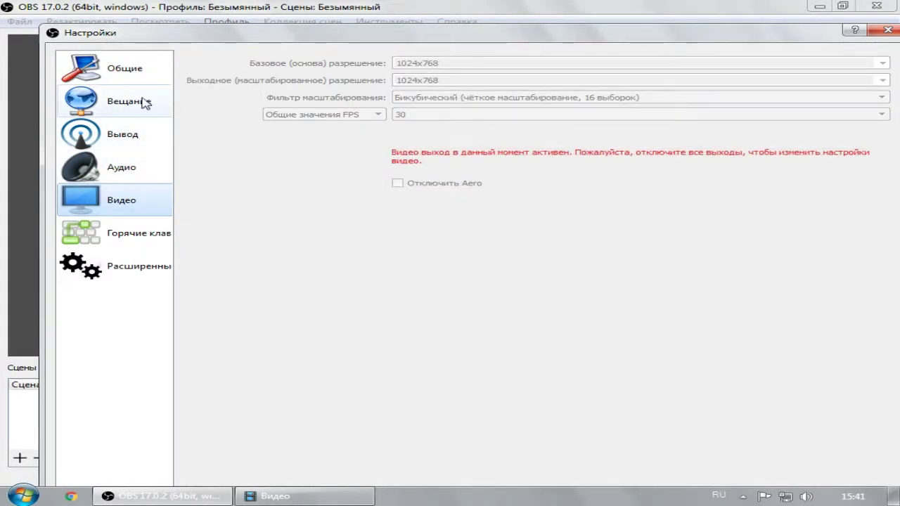
Step: Review the available streaming services in the streaming settings and select Twitch
{"action": "left_click", "coordinate": [144, 104]}
{"action": "left_click_drag", "start_coordinate": [420, 26], "coordinate": [381, 33]}
{"action": "left_click", "coordinate": [846, 100]}
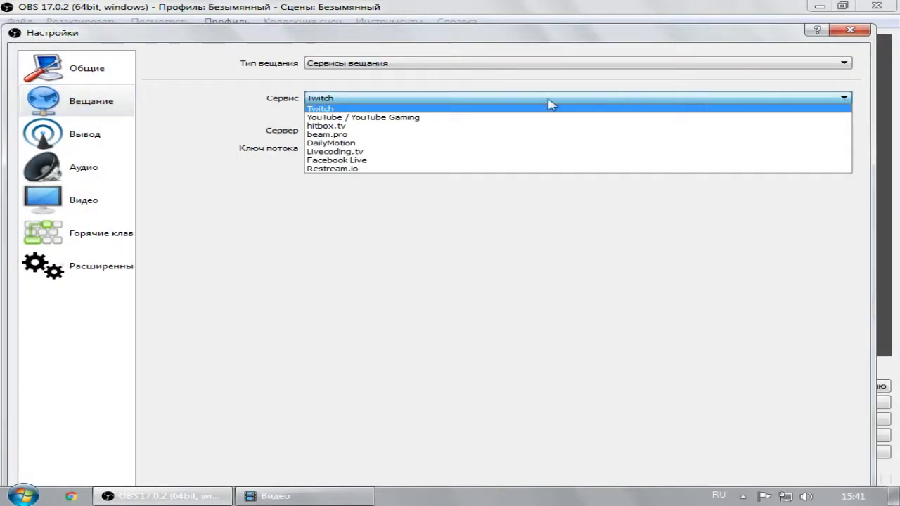
{"action": "left_click", "coordinate": [364, 108]}
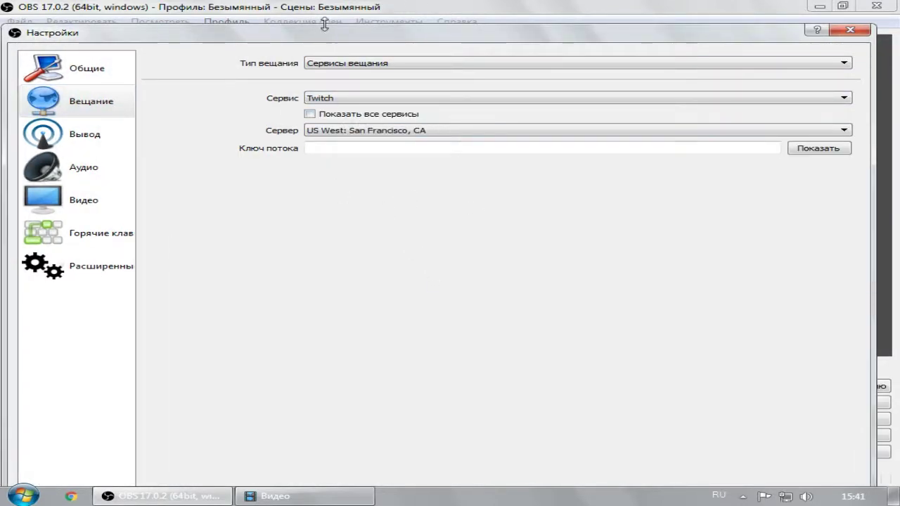
{"action": "left_click_drag", "start_coordinate": [366, 30], "coordinate": [408, 19]}
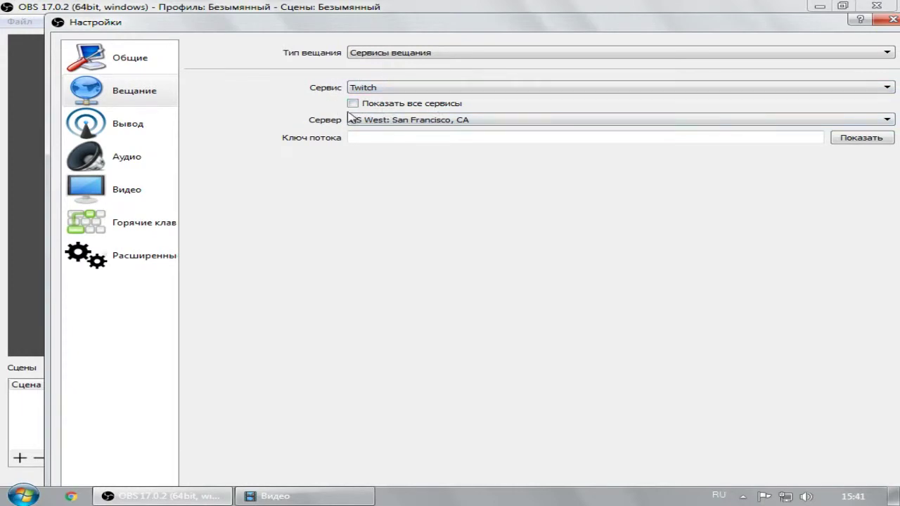
Step: Examine the bitrate, encoder and recording options in the output settings, checking the audio and video pages as well
{"action": "left_click", "coordinate": [137, 137]}
{"action": "left_click", "coordinate": [149, 165]}
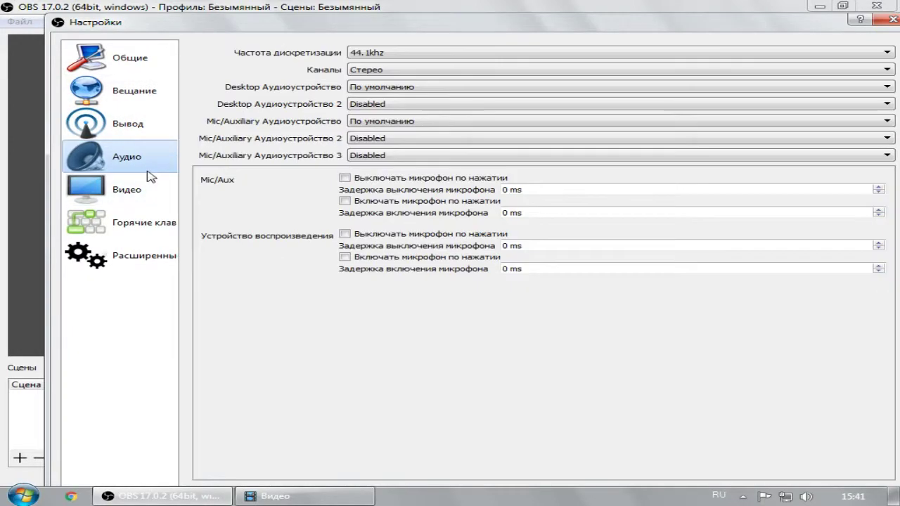
{"action": "left_click", "coordinate": [146, 135]}
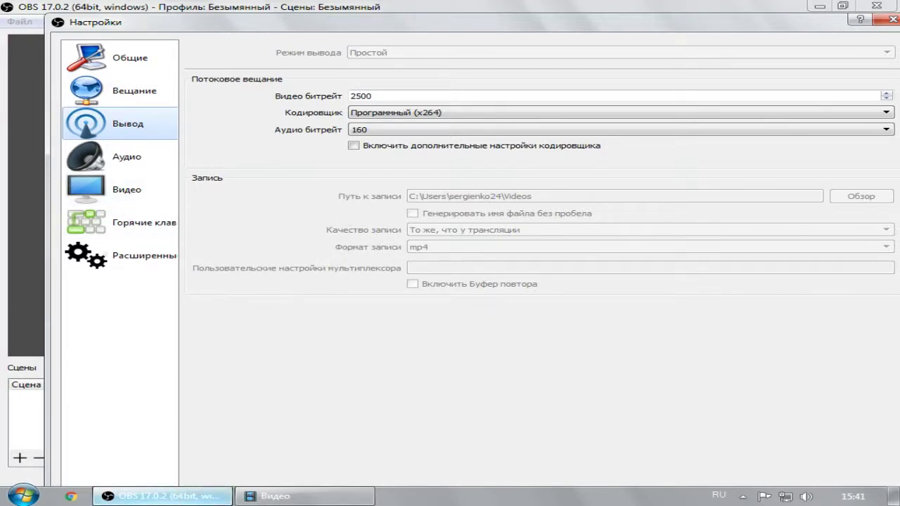
{"action": "left_click", "coordinate": [134, 159]}
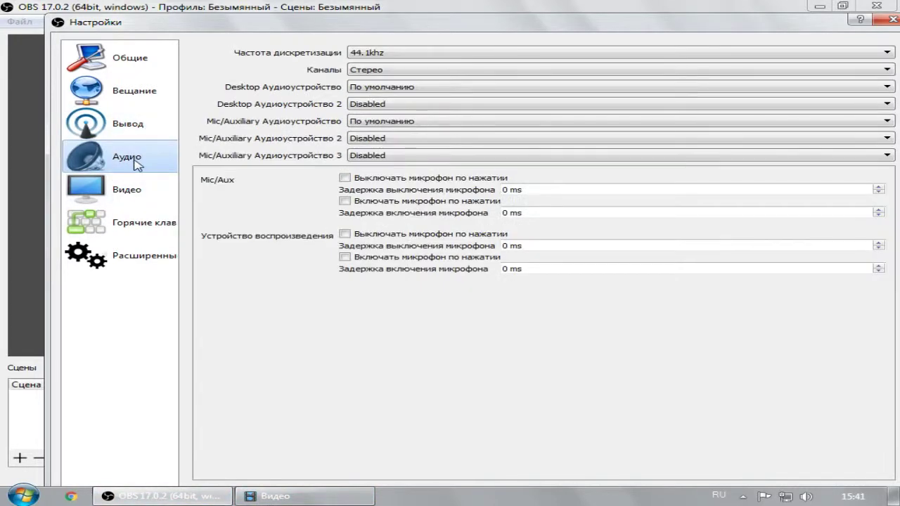
{"action": "left_click", "coordinate": [154, 200]}
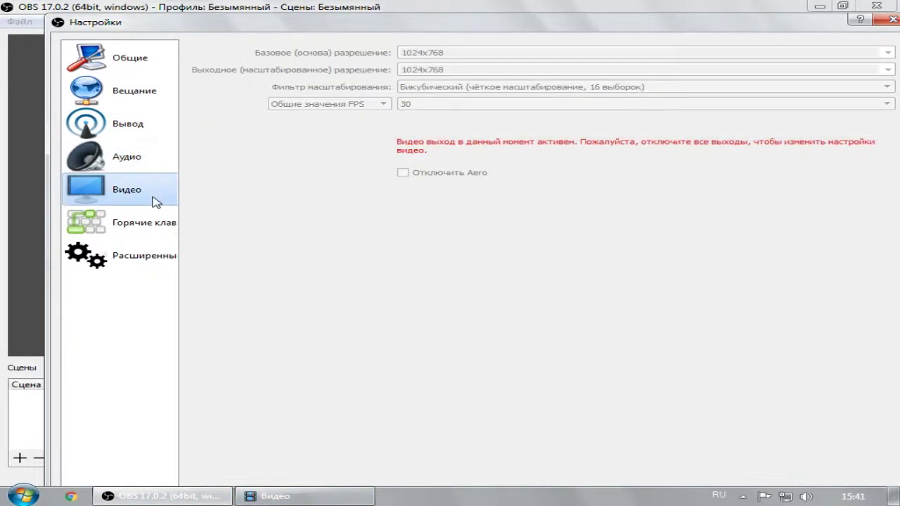
{"action": "left_click", "coordinate": [134, 125]}
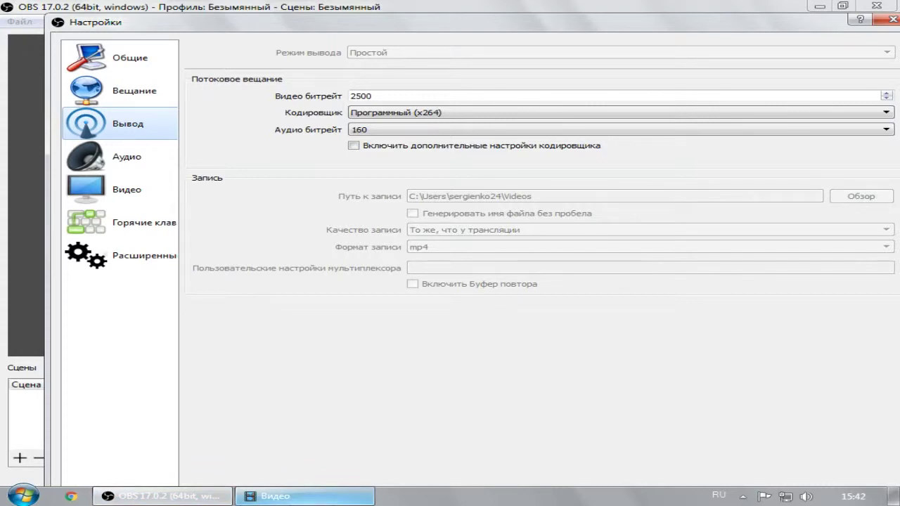
{"action": "mouse_move", "coordinate": [302, 496]}
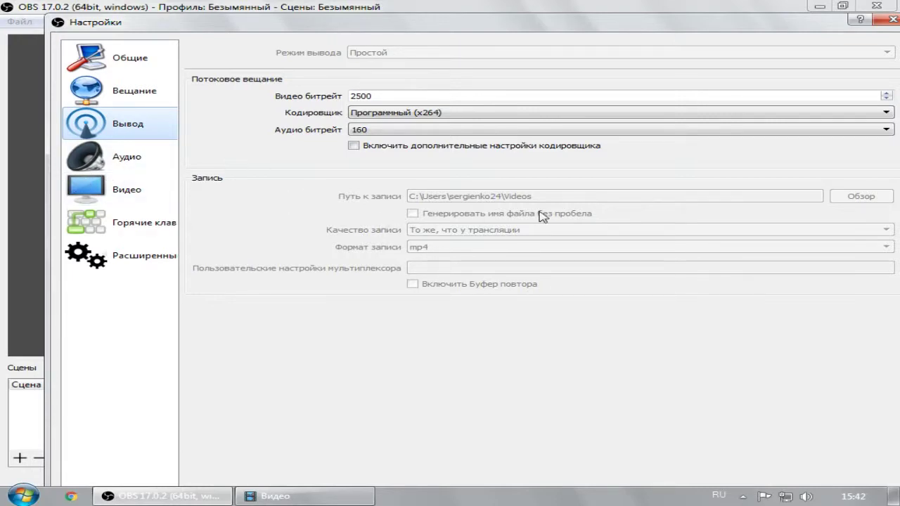
Step: Review the audio devices and the video resolution and FPS settings, fitting the whole settings window on screen
{"action": "left_click", "coordinate": [127, 161]}
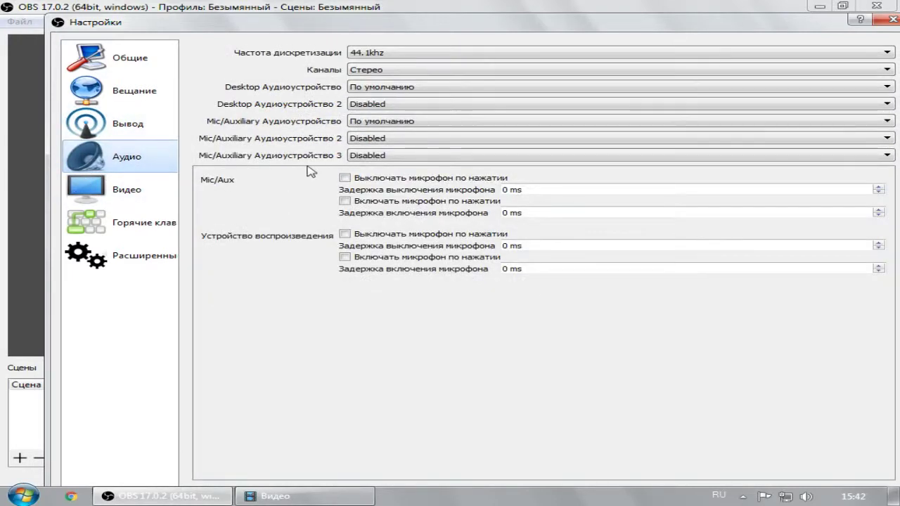
{"action": "left_click", "coordinate": [150, 194]}
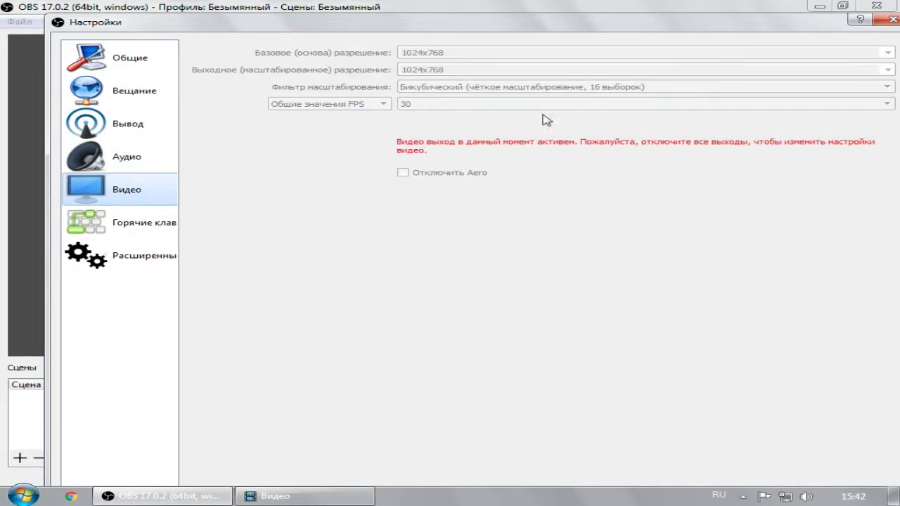
{"action": "double_click", "coordinate": [422, 28]}
{"action": "left_click_drag", "start_coordinate": [336, 22], "coordinate": [438, 26]}
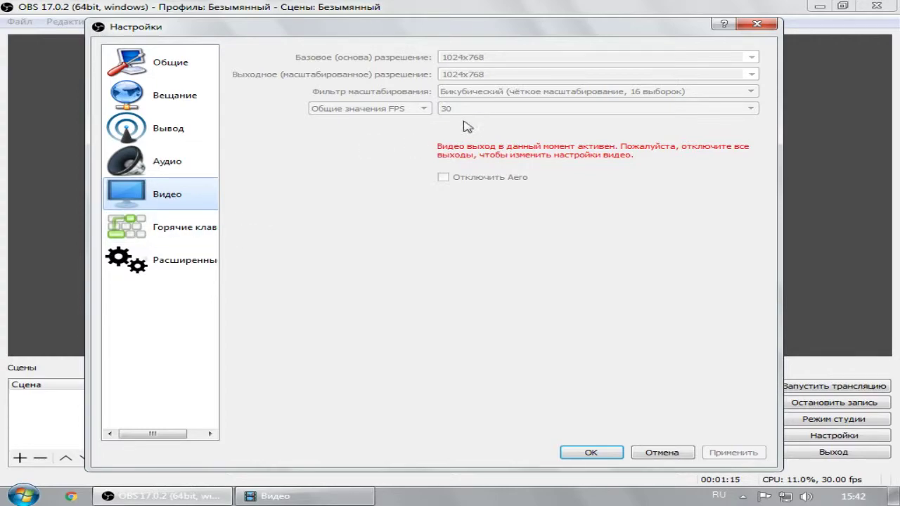
Step: Examine the recording hotkeys, the advanced recording, stream delay and auto-reconnect options, and the general settings
{"action": "left_click", "coordinate": [207, 227]}
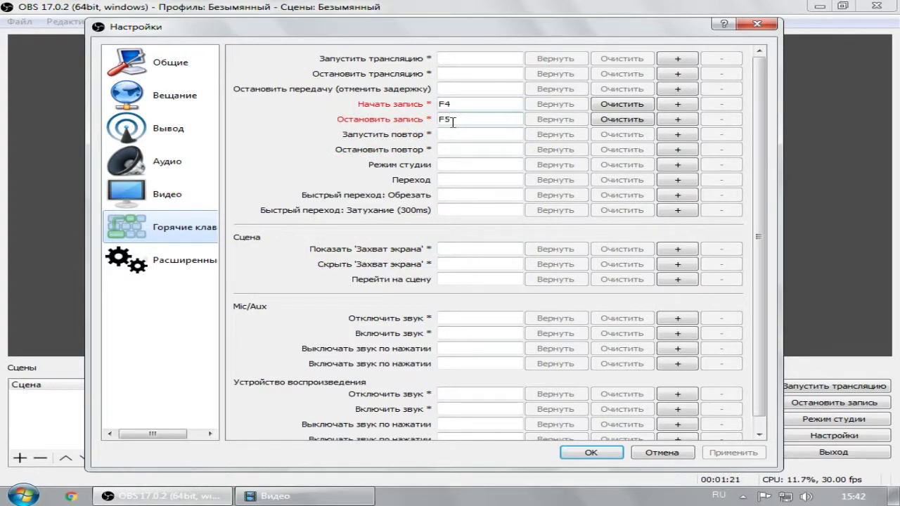
{"action": "left_click", "coordinate": [215, 257]}
{"action": "scroll", "coordinate": [528, 348], "scroll_direction": "down", "scroll_amount": 2}
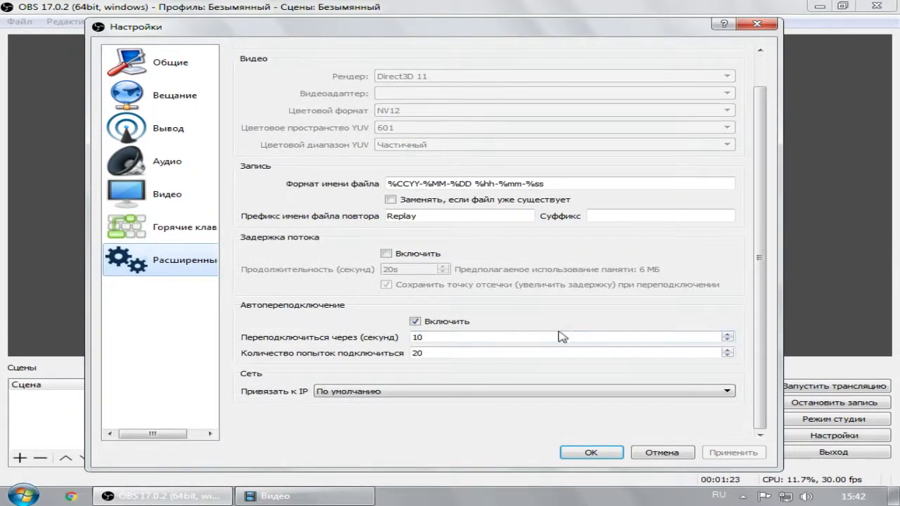
{"action": "scroll", "coordinate": [561, 302], "scroll_direction": "up", "scroll_amount": 2}
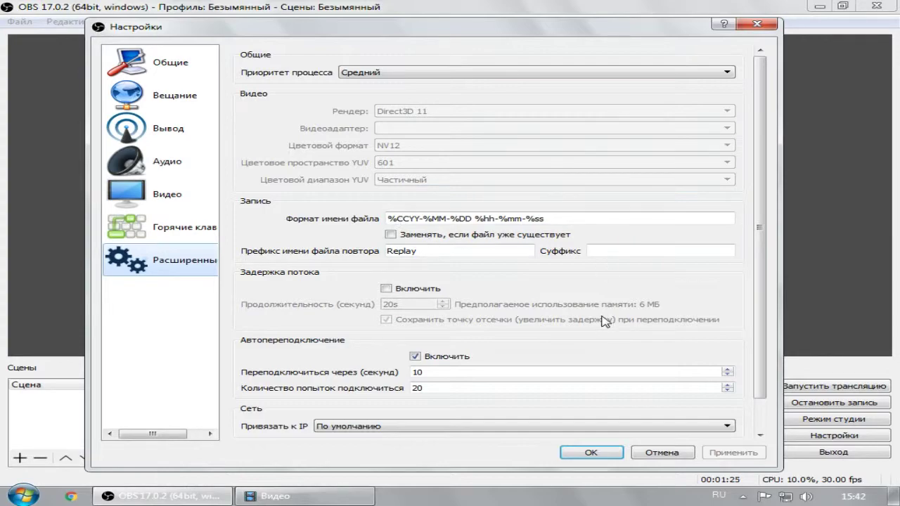
{"action": "scroll", "coordinate": [463, 331], "scroll_direction": "down", "scroll_amount": 2}
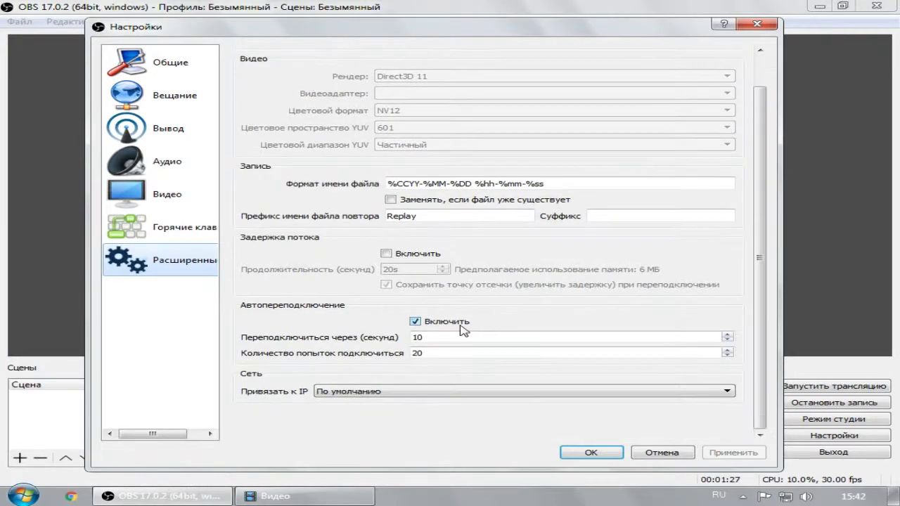
{"action": "scroll", "coordinate": [539, 331], "scroll_direction": "up", "scroll_amount": 2}
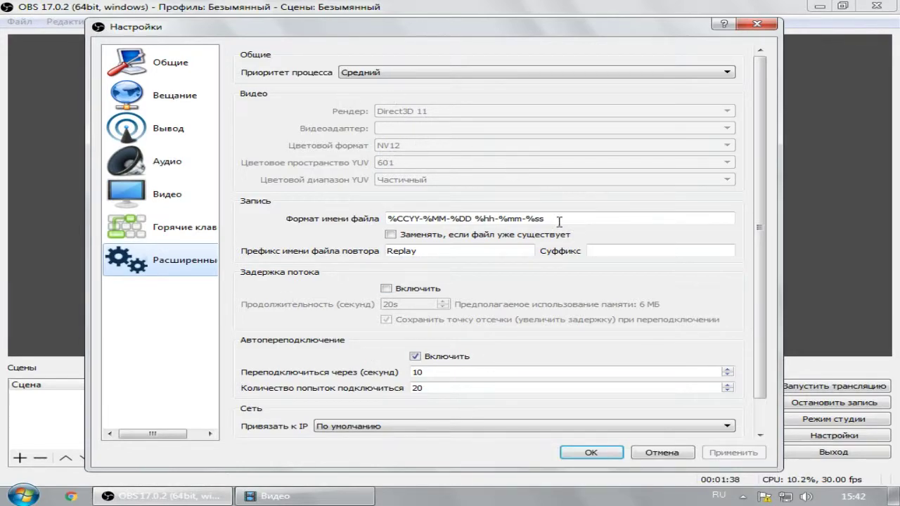
{"action": "scroll", "coordinate": [573, 297], "scroll_direction": "down", "scroll_amount": 1}
{"action": "scroll", "coordinate": [573, 297], "scroll_direction": "up", "scroll_amount": 1}
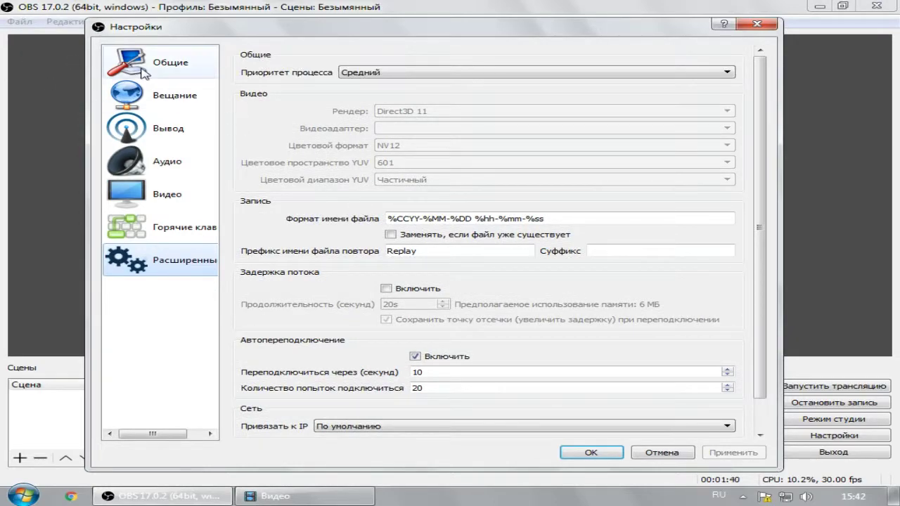
{"action": "left_click", "coordinate": [168, 64]}
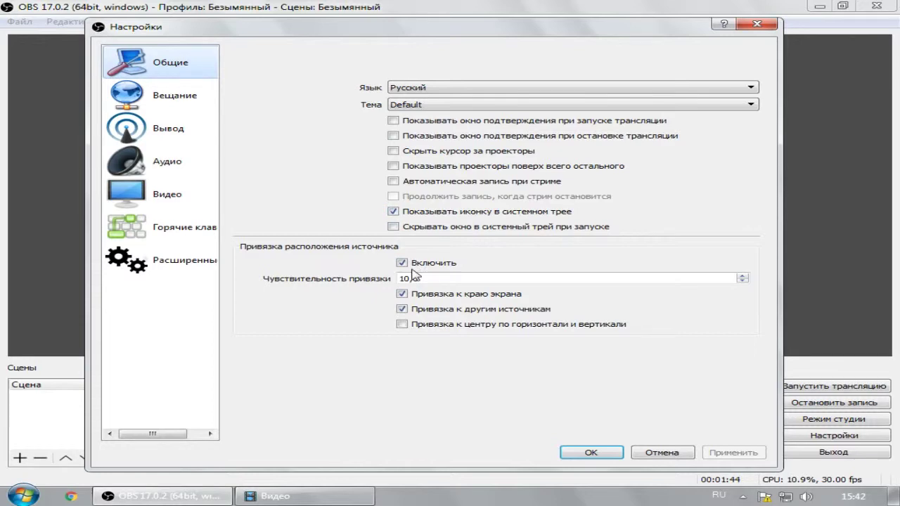
{"action": "left_click", "coordinate": [394, 211]}
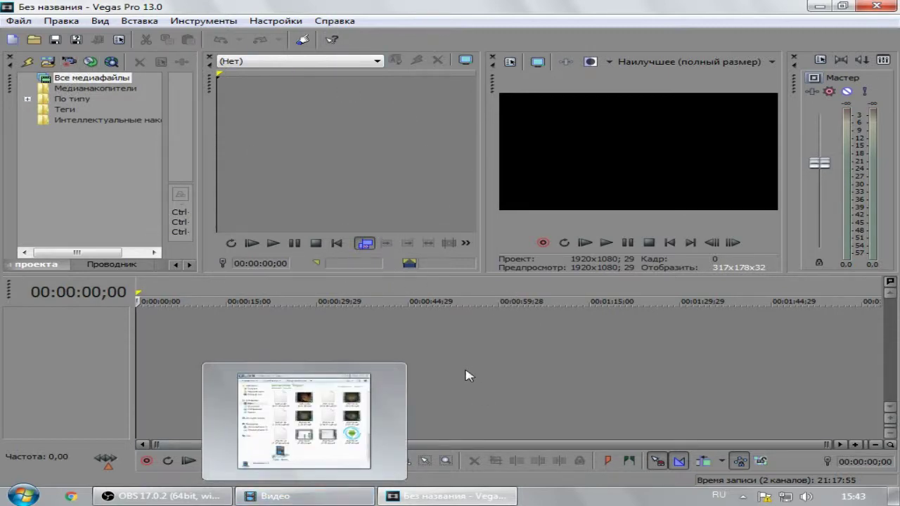
{"action": "left_click", "coordinate": [303, 496]}
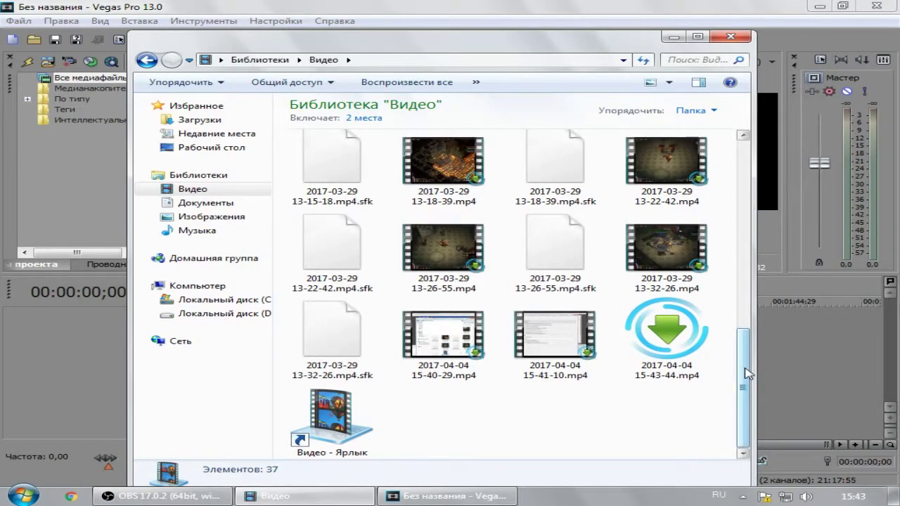
{"action": "scroll", "coordinate": [746, 370], "scroll_direction": "up", "scroll_amount": 1}
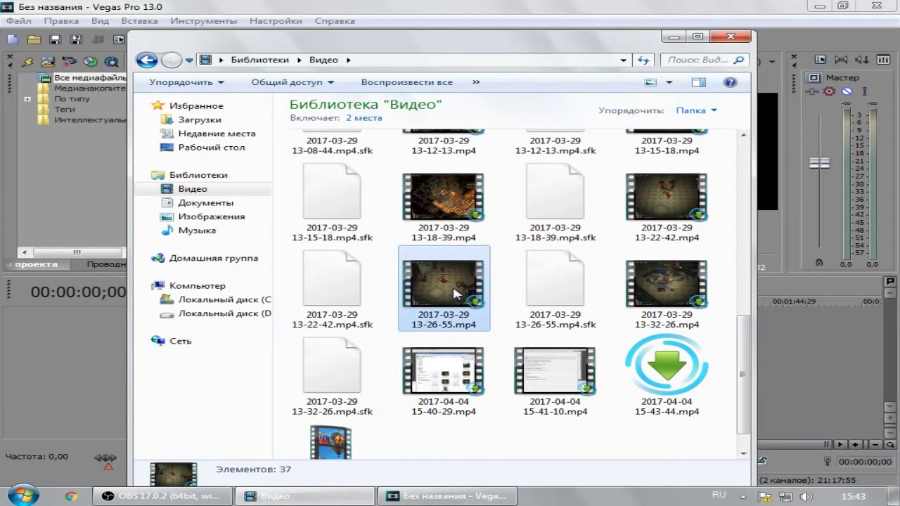
{"action": "left_click", "coordinate": [455, 294]}
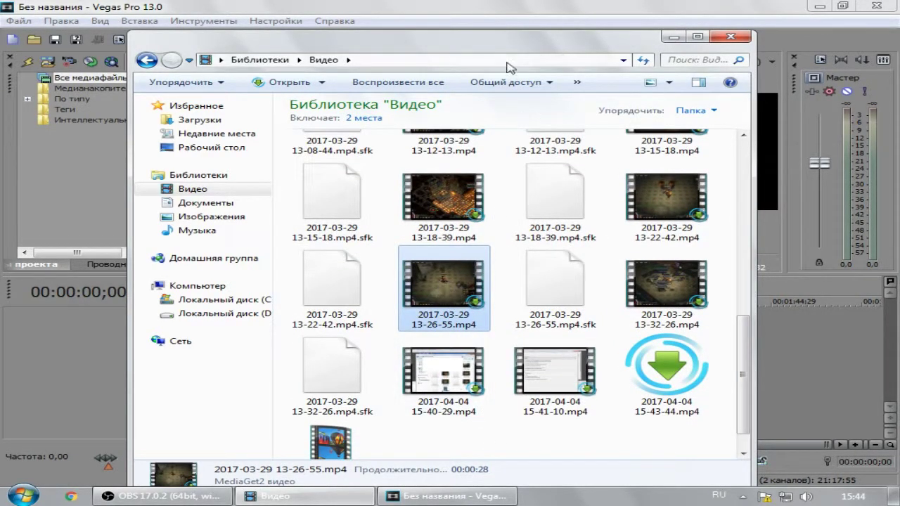
{"action": "left_click", "coordinate": [477, 19]}
{"action": "left_click", "coordinate": [367, 496]}
{"action": "left_click_drag", "start_coordinate": [405, 47], "coordinate": [612, 45]}
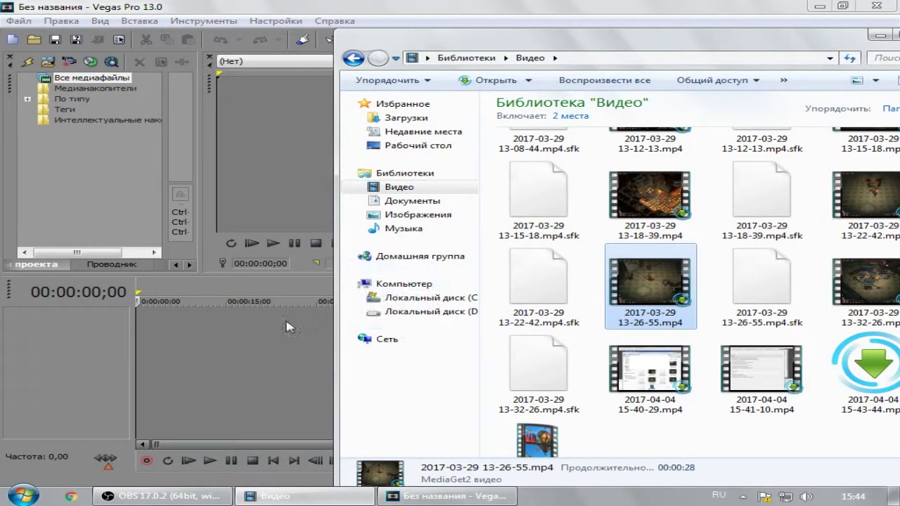
{"action": "left_click_drag", "start_coordinate": [289, 327], "coordinate": [141, 345]}
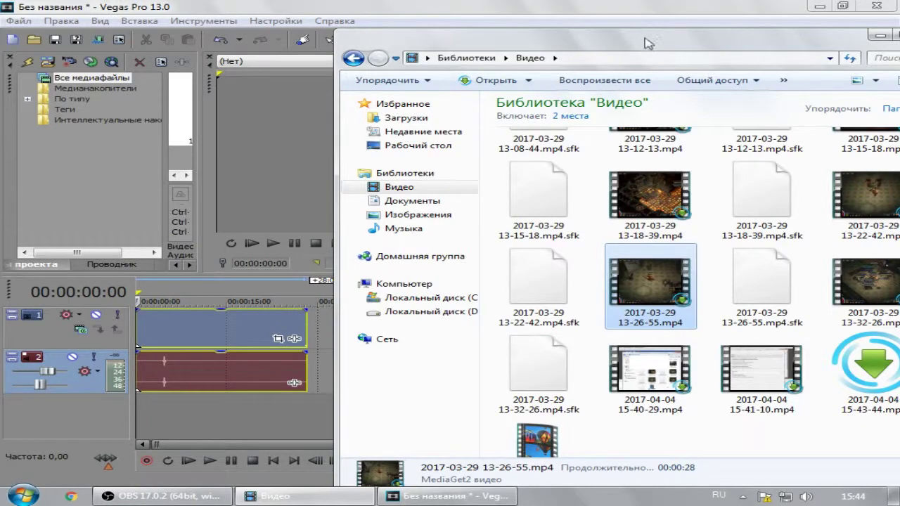
{"action": "left_click_drag", "start_coordinate": [647, 43], "coordinate": [673, 28]}
{"action": "left_click", "coordinate": [689, 278]}
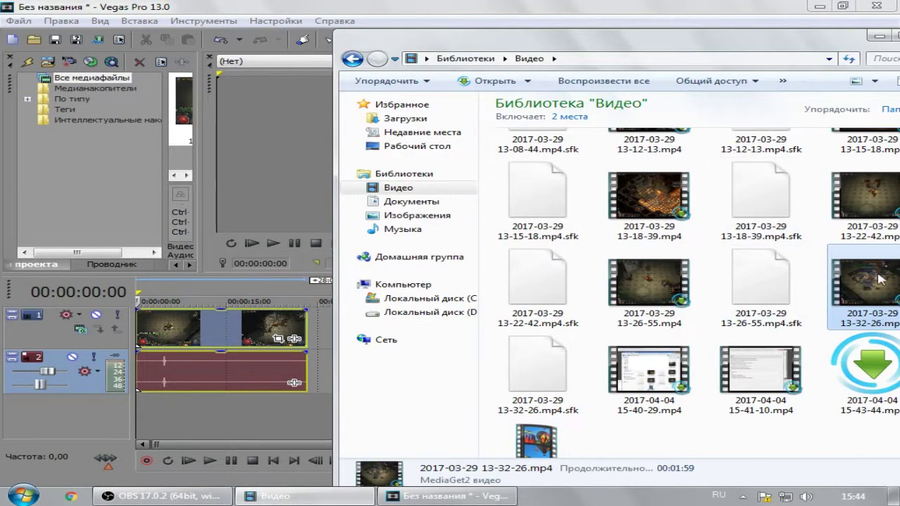
{"action": "left_click_drag", "start_coordinate": [872, 281], "coordinate": [328, 342]}
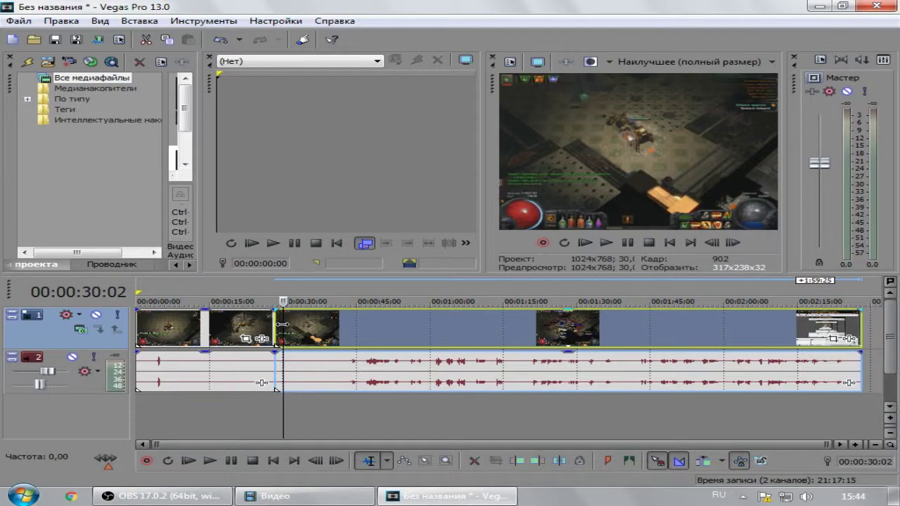
Step: Add a short fade-in to the video at the start of the first clip
{"action": "scroll", "coordinate": [148, 327], "scroll_direction": "up", "scroll_amount": 5}
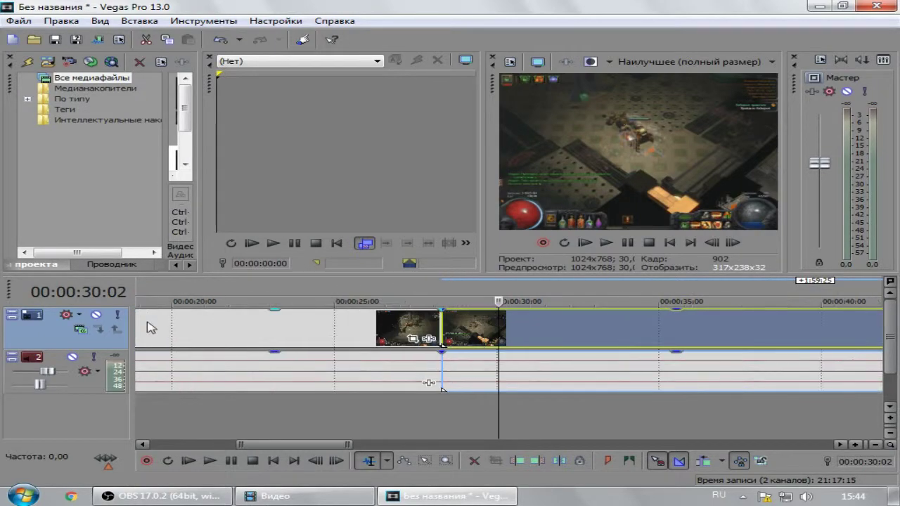
{"action": "left_click_drag", "start_coordinate": [302, 444], "coordinate": [176, 444]}
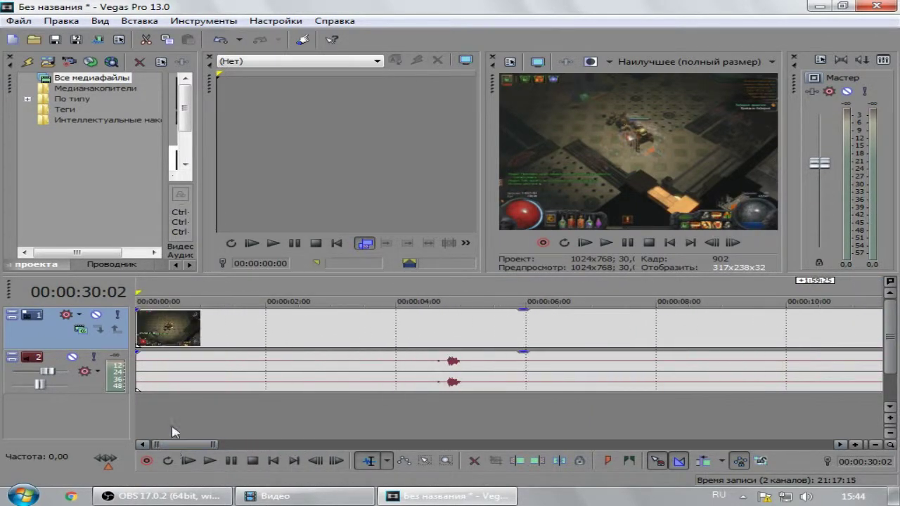
{"action": "left_click_drag", "start_coordinate": [137, 311], "coordinate": [147, 311]}
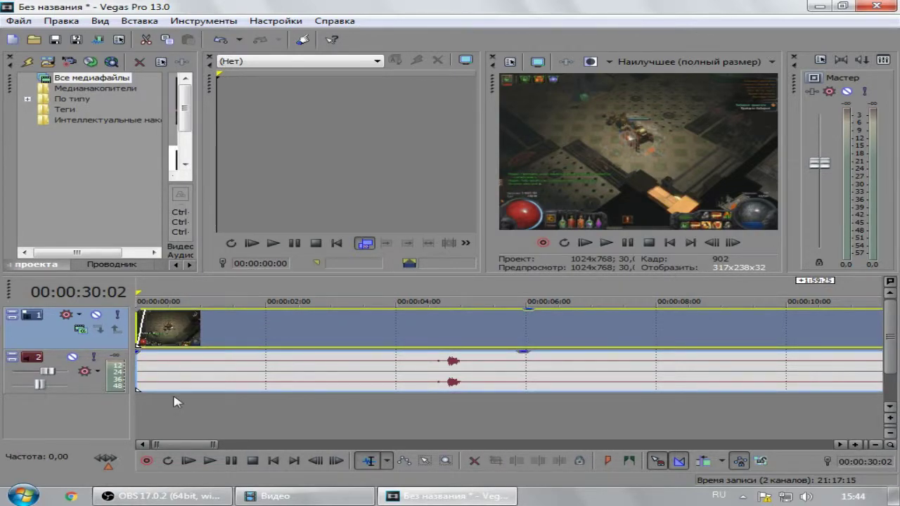
{"action": "scroll", "coordinate": [180, 405], "scroll_direction": "down", "scroll_amount": 7}
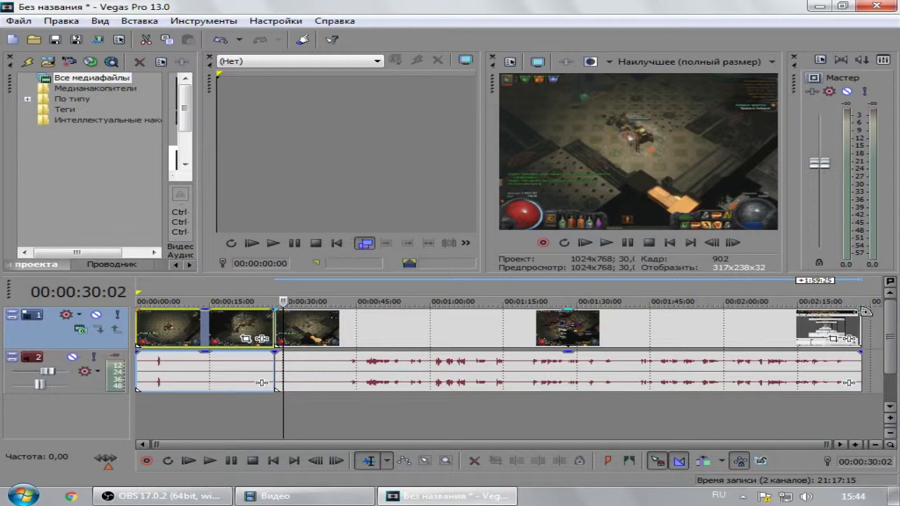
Step: Add a short fade-out to the video at the end of the second clip, and play back the first clip's fade-in
{"action": "left_click_drag", "start_coordinate": [860, 310], "coordinate": [854, 311]}
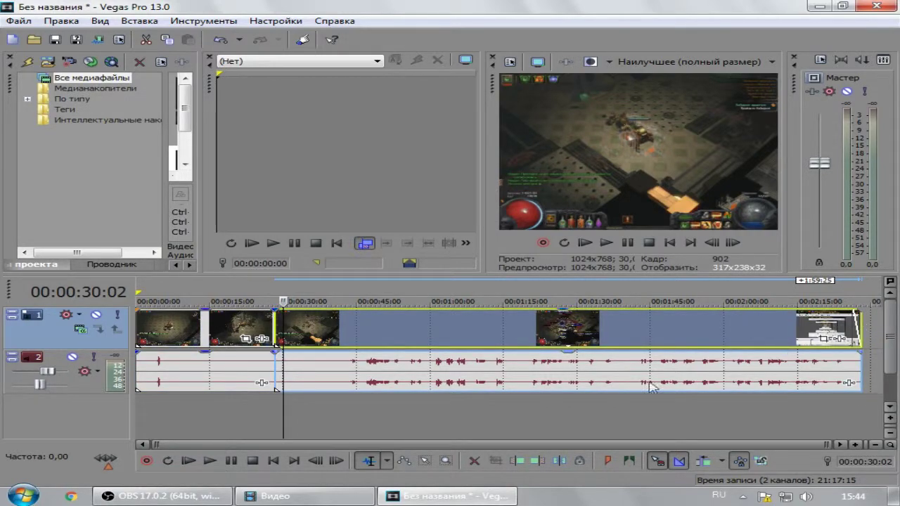
{"action": "left_click", "coordinate": [136, 318]}
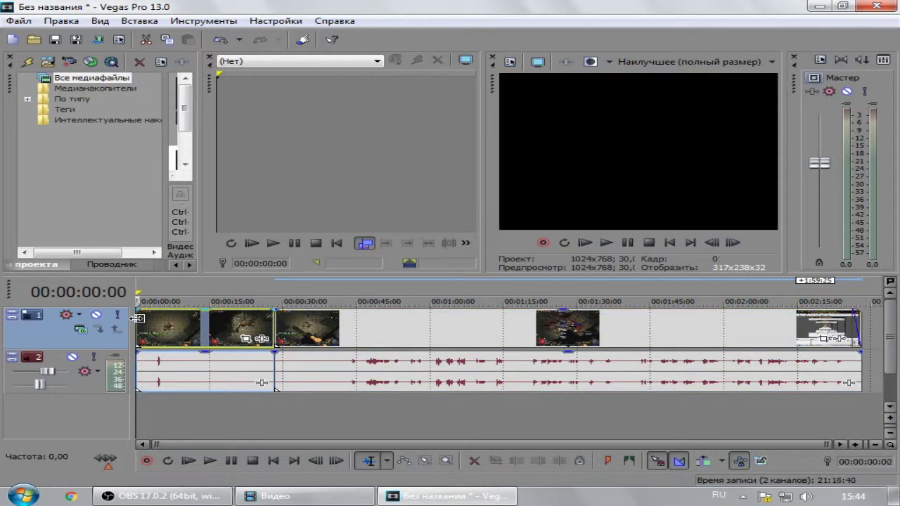
{"action": "left_click", "coordinate": [606, 242]}
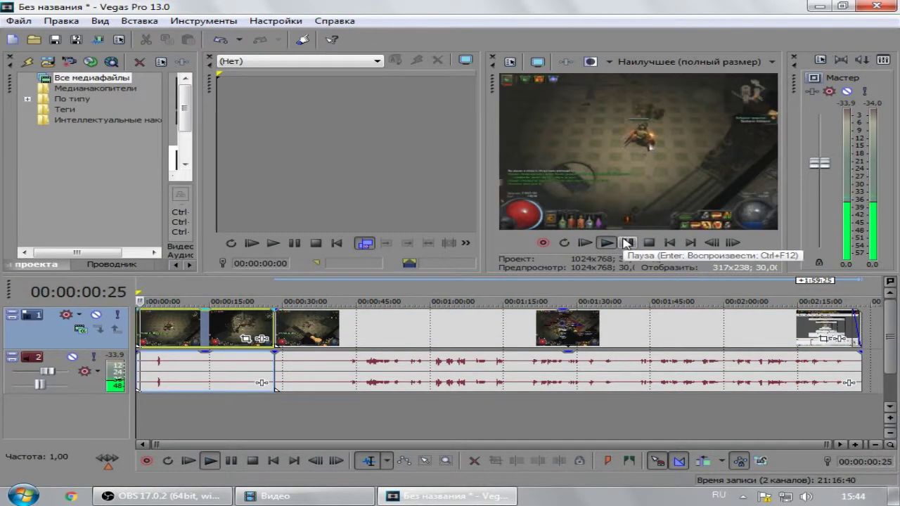
{"action": "left_click", "coordinate": [626, 243]}
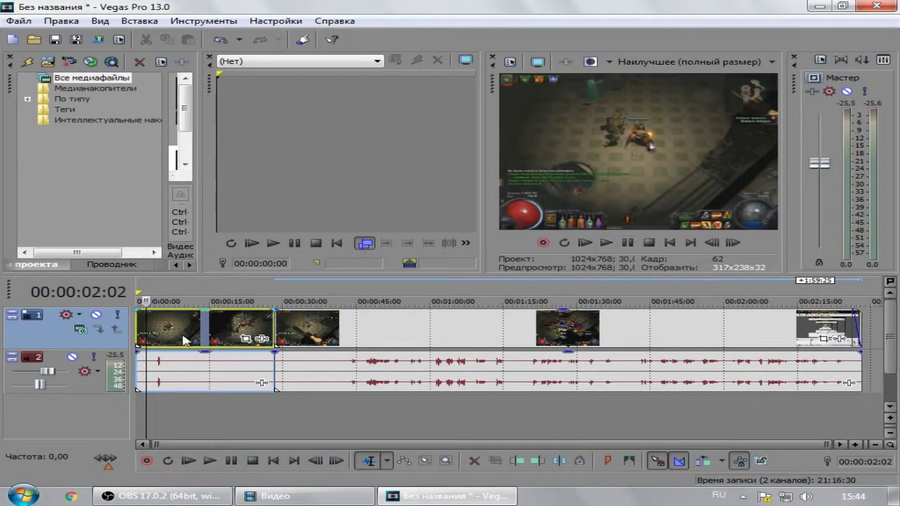
Step: Lengthen the video fade-in at the start of the first clip to about 1 second and play it back
{"action": "left_click", "coordinate": [135, 313]}
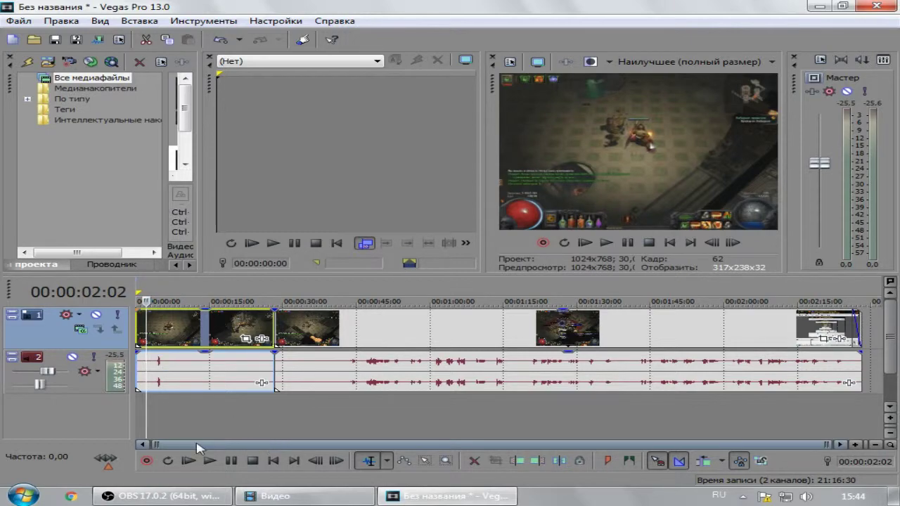
{"action": "scroll", "coordinate": [246, 407], "scroll_direction": "up", "scroll_amount": 5}
{"action": "left_click_drag", "start_coordinate": [139, 314], "coordinate": [173, 314]}
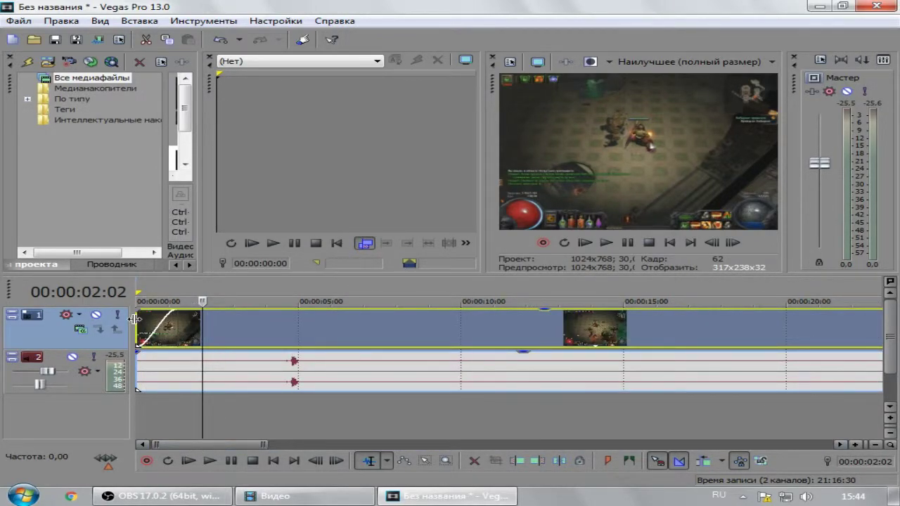
{"action": "key", "text": "ctrl+Home"}
{"action": "left_click", "coordinate": [606, 243]}
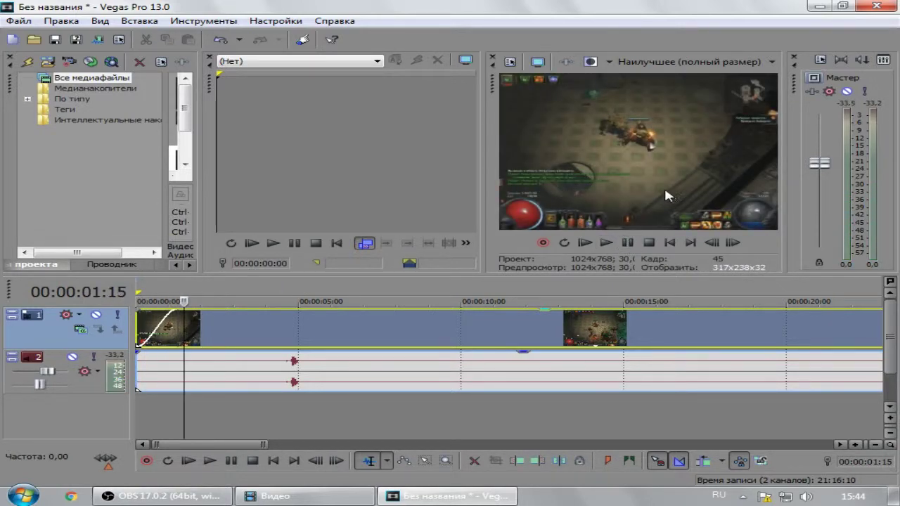
Step: Trim about 1 second off the second clip's end and lengthen its video fade-out to about 9 seconds, previewing the result
{"action": "scroll", "coordinate": [287, 428], "scroll_direction": "down", "scroll_amount": 5}
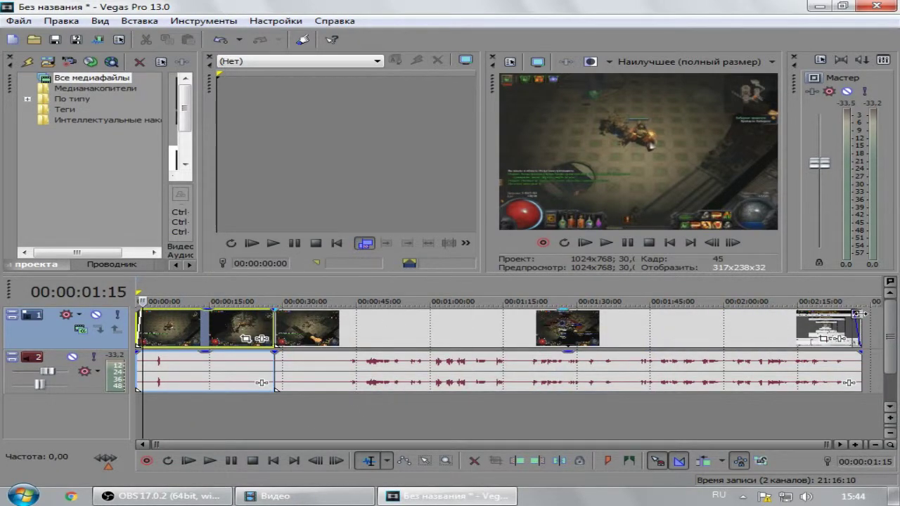
{"action": "left_click_drag", "start_coordinate": [859, 314], "coordinate": [825, 317]}
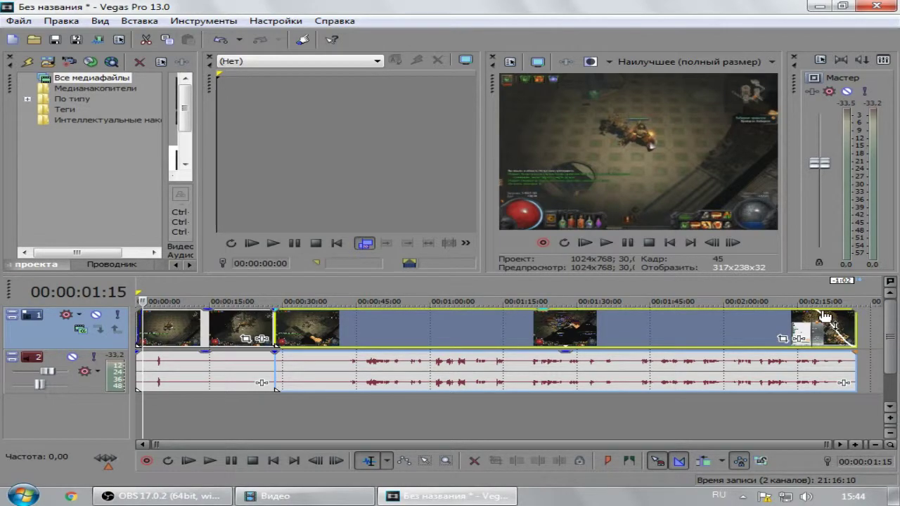
{"action": "left_click", "coordinate": [811, 317]}
{"action": "left_click", "coordinate": [606, 243]}
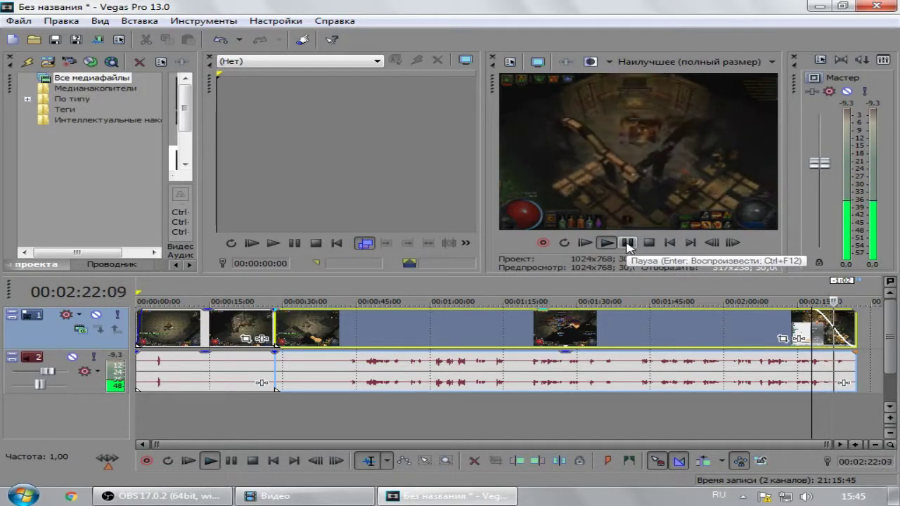
{"action": "left_click", "coordinate": [628, 242]}
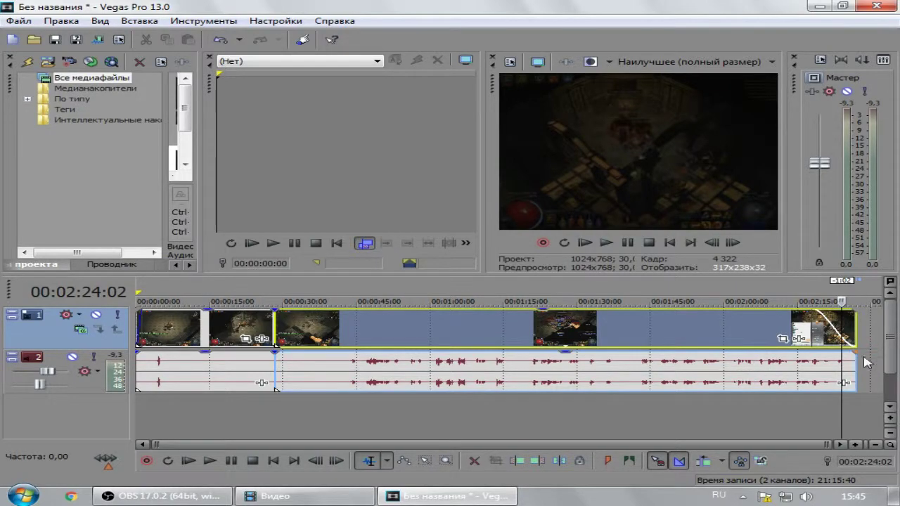
Step: Add an audio fade-out of about 9 seconds at the end of the second clip, matching the video fade
{"action": "left_click_drag", "start_coordinate": [851, 357], "coordinate": [834, 358]}
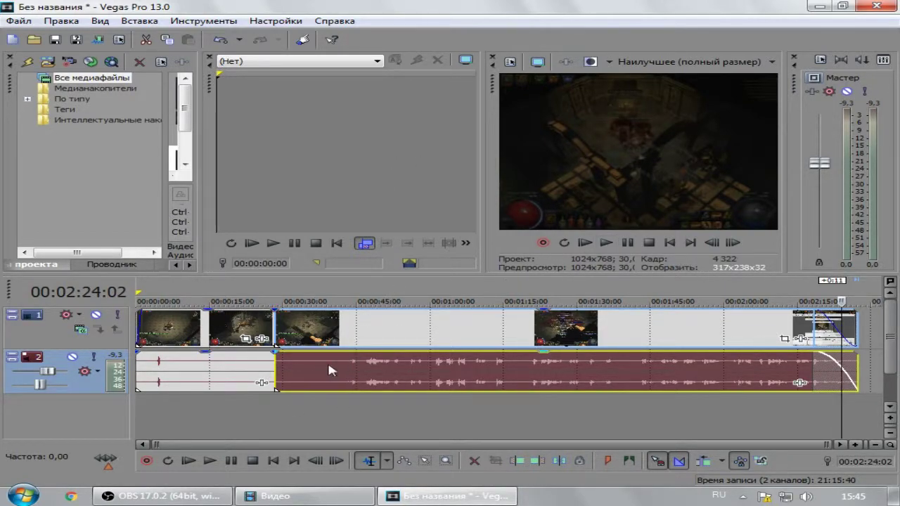
{"action": "left_click", "coordinate": [361, 339]}
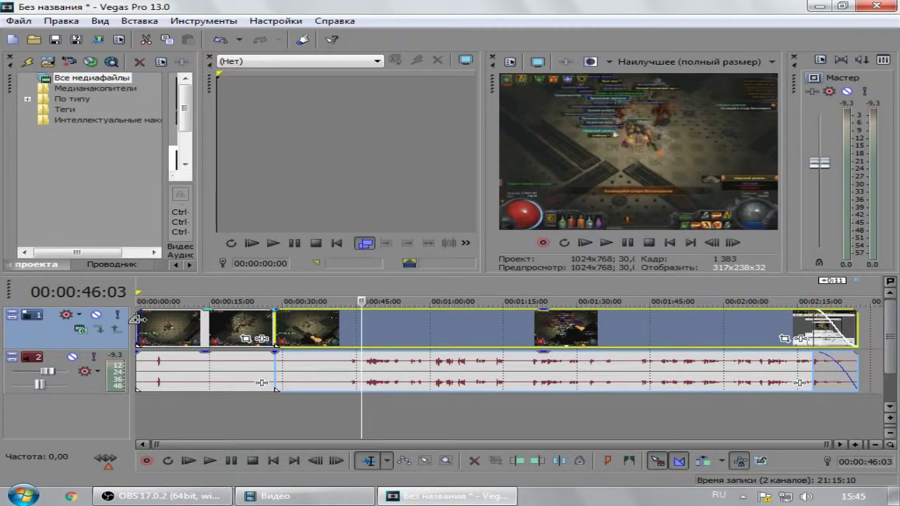
Step: Play the first clip from its start to find the cut point, and split it at 00:00:09:01
{"action": "left_click", "coordinate": [141, 320]}
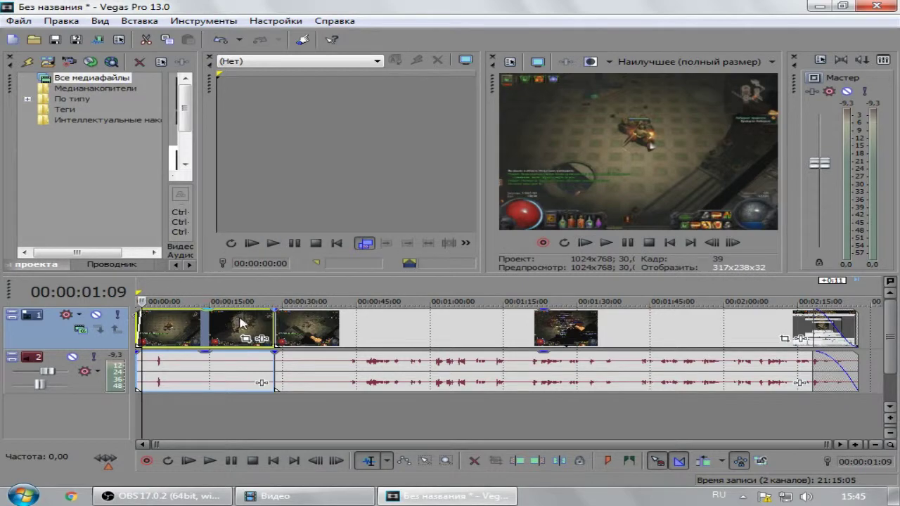
{"action": "scroll", "coordinate": [241, 323], "scroll_direction": "up", "scroll_amount": 2}
{"action": "left_click", "coordinate": [141, 320]}
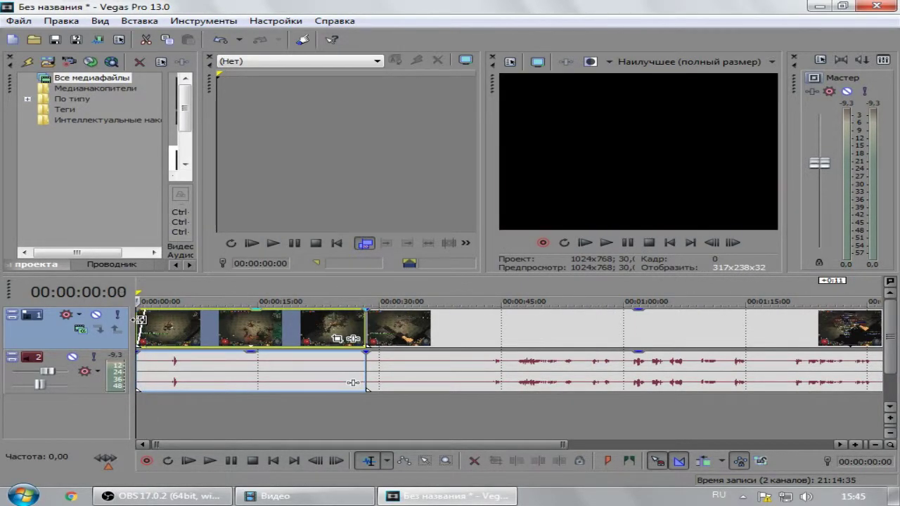
{"action": "left_click", "coordinate": [605, 243]}
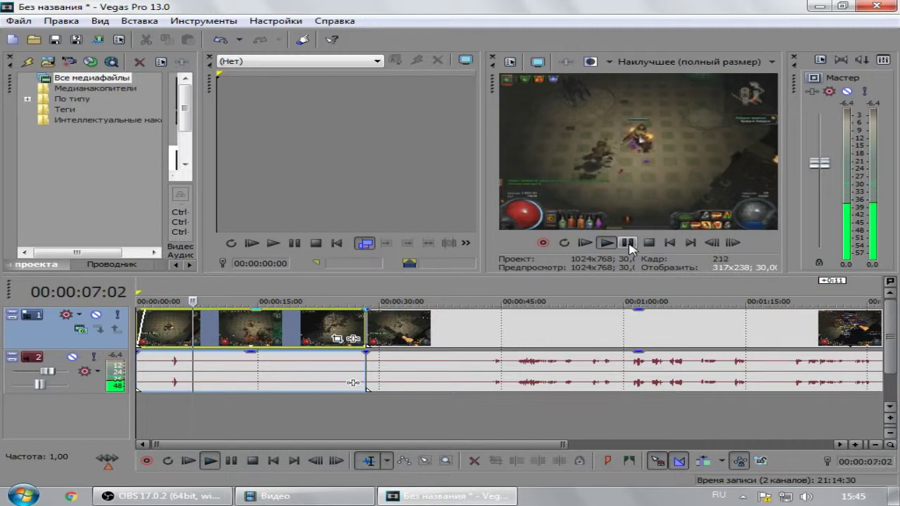
{"action": "left_click", "coordinate": [628, 243]}
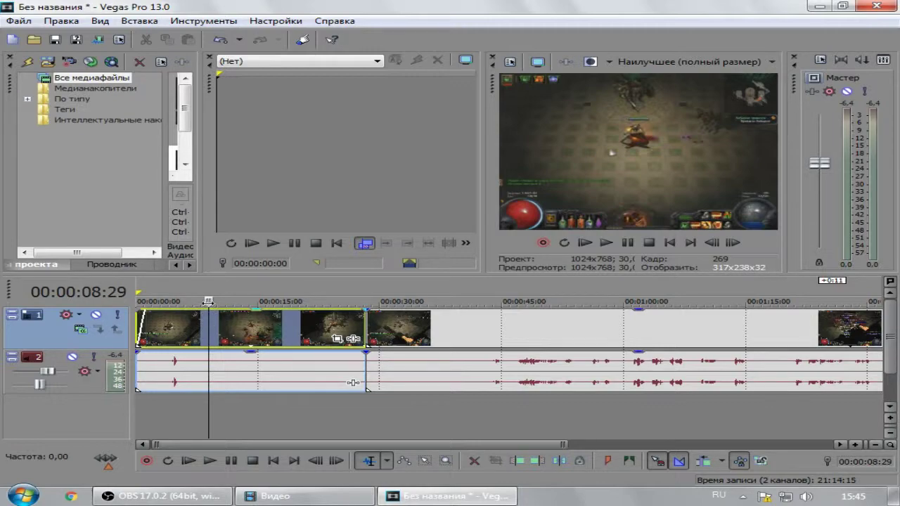
{"action": "key", "text": "space"}
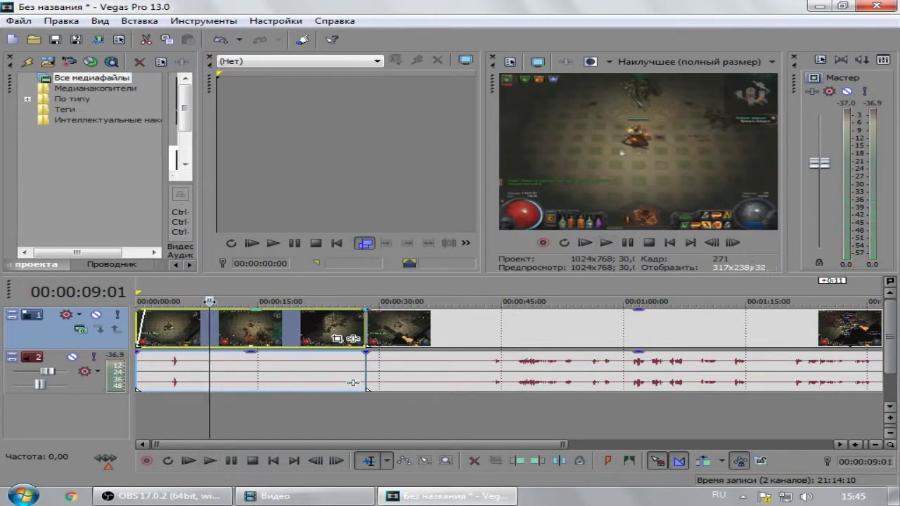
{"action": "right_click", "coordinate": [209, 322]}
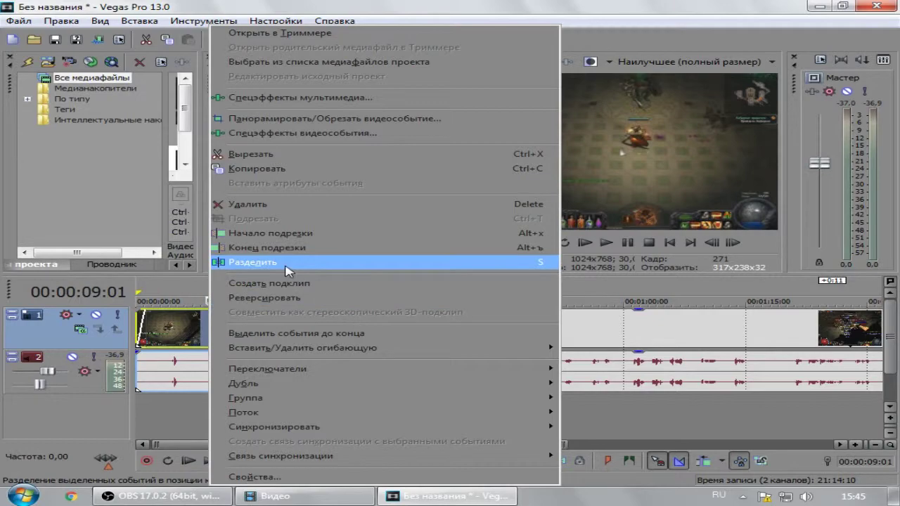
{"action": "left_click", "coordinate": [234, 261]}
Step: Delete the part of the first clip before the split and move the remaining part to the start of the timeline
{"action": "left_click", "coordinate": [169, 327]}
{"action": "left_click", "coordinate": [289, 325]}
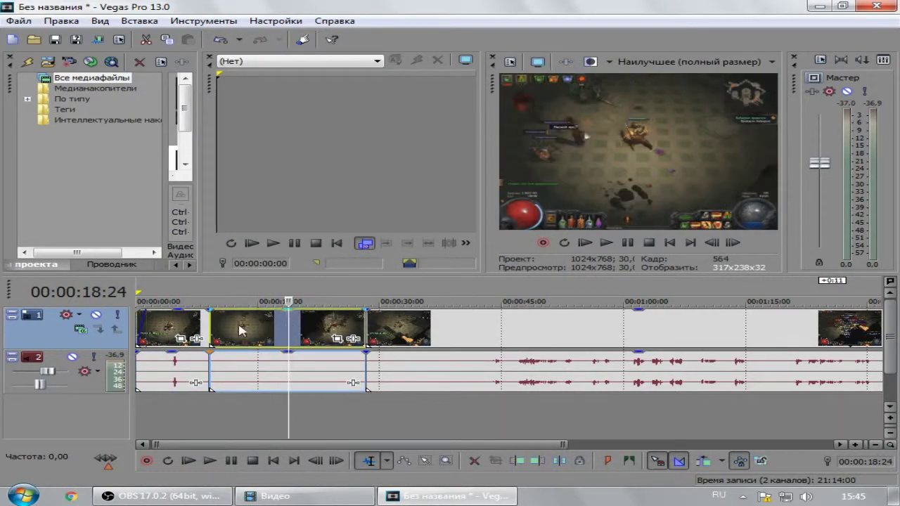
{"action": "left_click", "coordinate": [177, 325]}
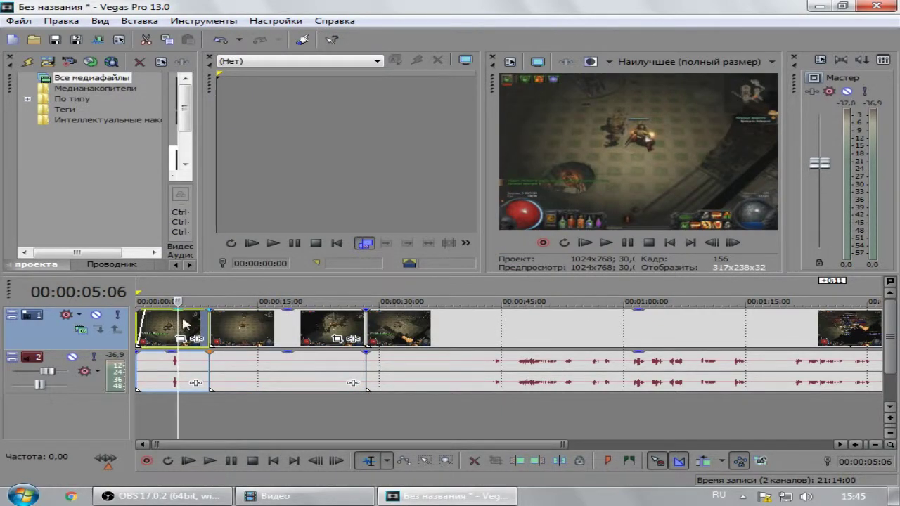
{"action": "left_click", "coordinate": [192, 324]}
{"action": "left_click", "coordinate": [171, 326]}
{"action": "key", "text": "Delete"}
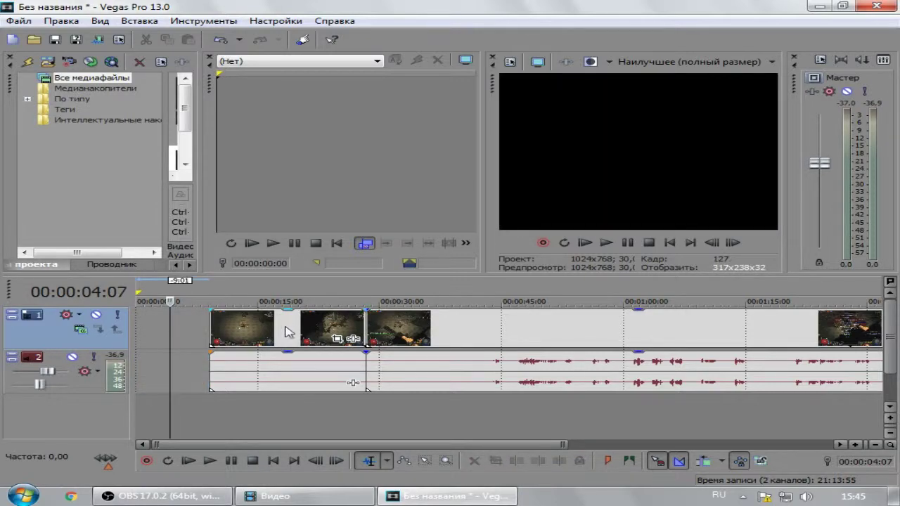
{"action": "left_click_drag", "start_coordinate": [288, 332], "coordinate": [210, 327]}
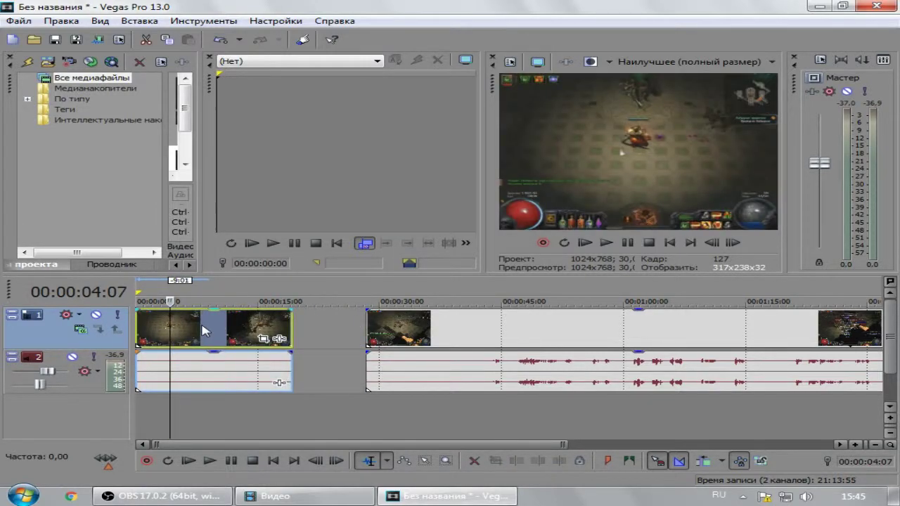
Step: Add a short video fade-in at the start of the shortened first clip and play it back
{"action": "left_click", "coordinate": [144, 322]}
{"action": "left_click_drag", "start_coordinate": [137, 310], "coordinate": [156, 319]}
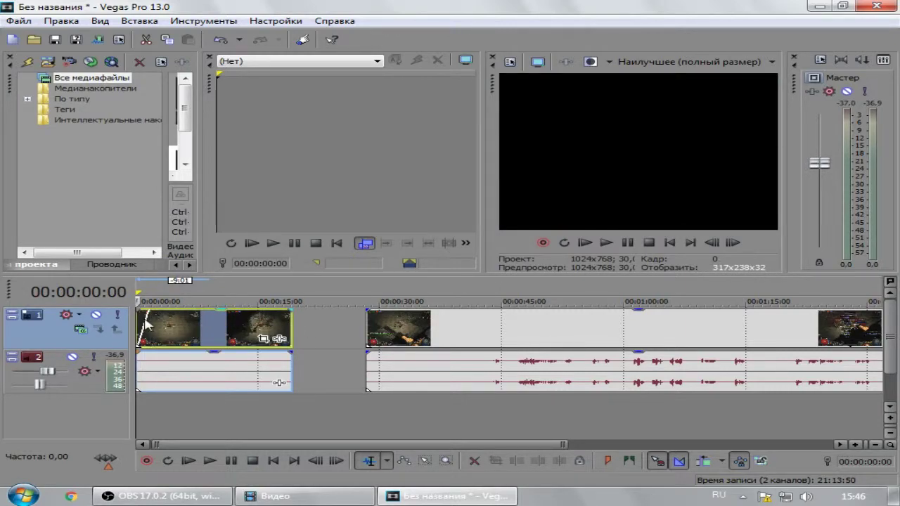
{"action": "left_click", "coordinate": [607, 241]}
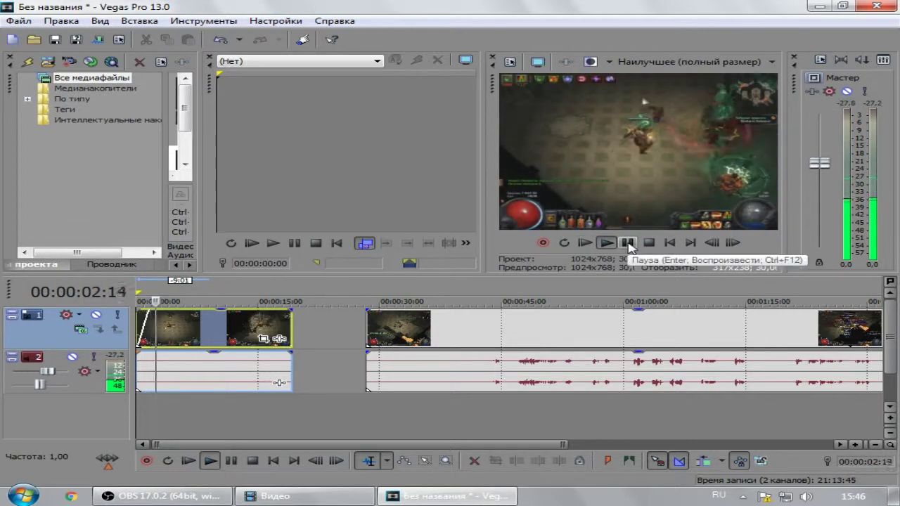
{"action": "left_click", "coordinate": [625, 243]}
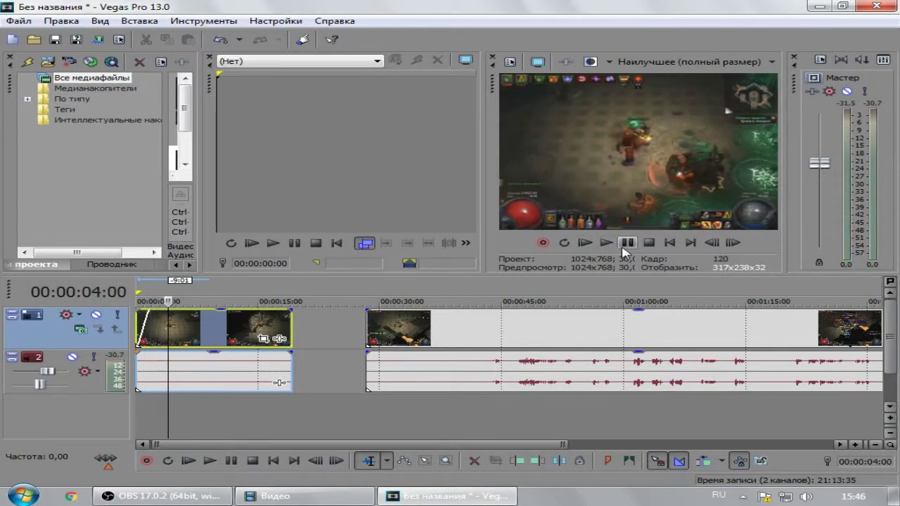
Step: Close the gap by moving the second clip directly against the end of the first clip
{"action": "left_click_drag", "start_coordinate": [443, 341], "coordinate": [390, 334]}
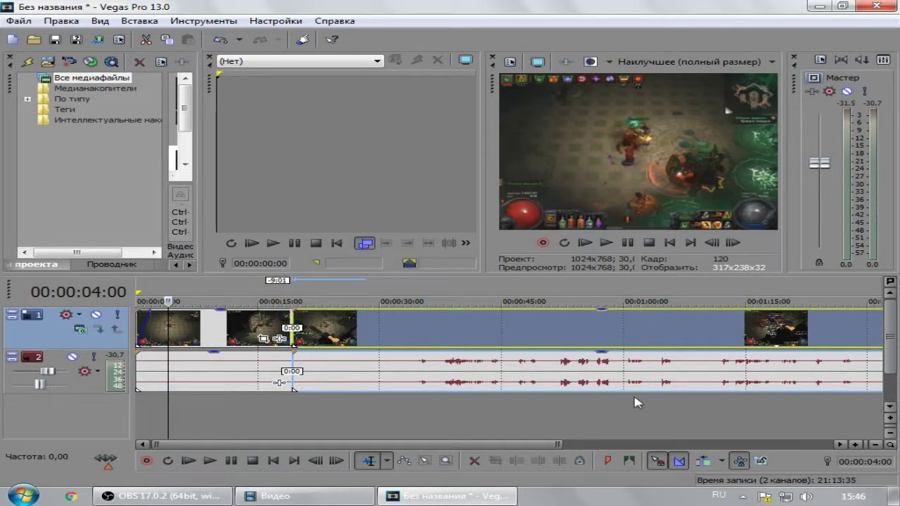
{"action": "scroll", "coordinate": [772, 420], "scroll_direction": "right", "scroll_amount": 5}
{"action": "scroll", "coordinate": [497, 437], "scroll_direction": "down", "scroll_amount": 2}
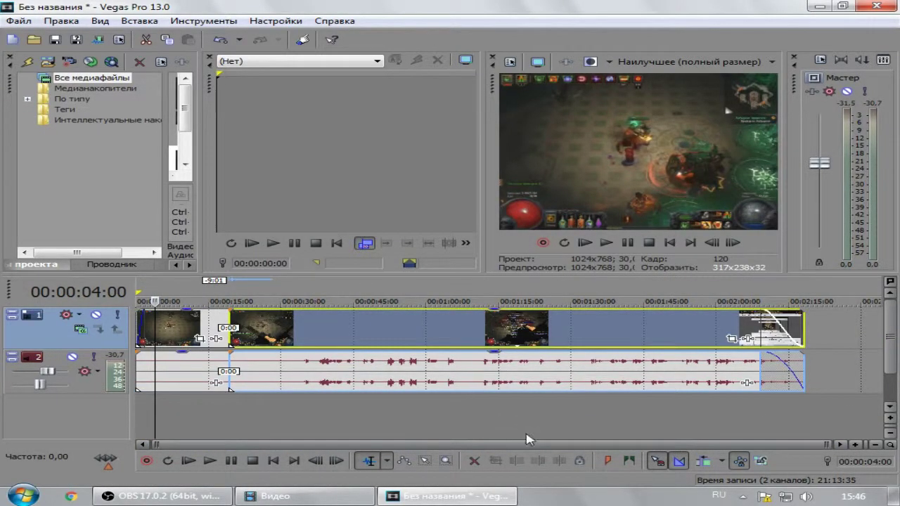
Step: Split the second clip's video and audio at 00:01:51:13 and delete the part after the split
{"action": "left_click", "coordinate": [750, 327]}
{"action": "left_click", "coordinate": [704, 329]}
{"action": "left_click", "coordinate": [675, 367]}
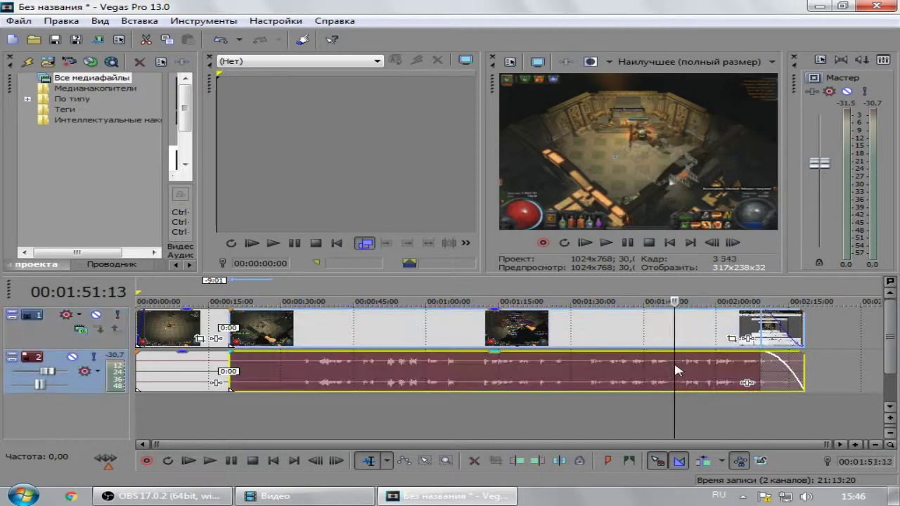
{"action": "right_click", "coordinate": [675, 367]}
{"action": "left_click", "coordinate": [563, 388]}
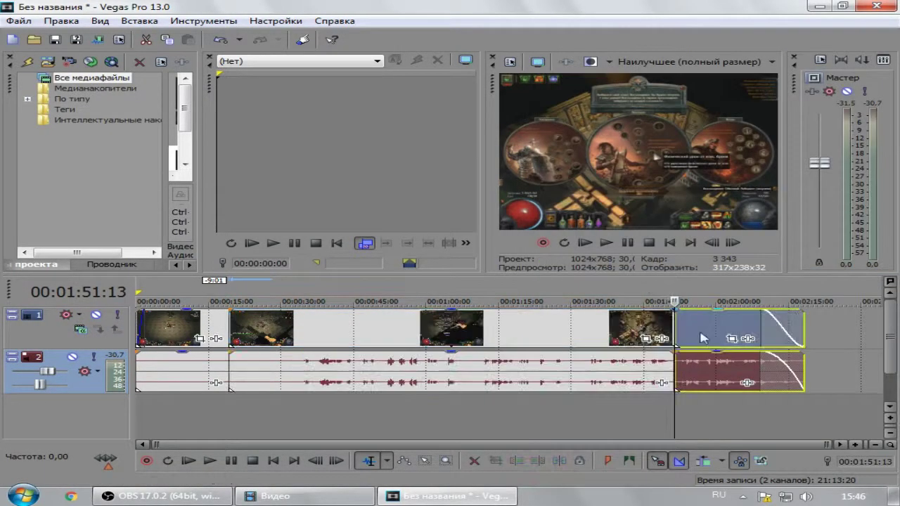
{"action": "left_click", "coordinate": [709, 362]}
{"action": "key", "text": "Delete"}
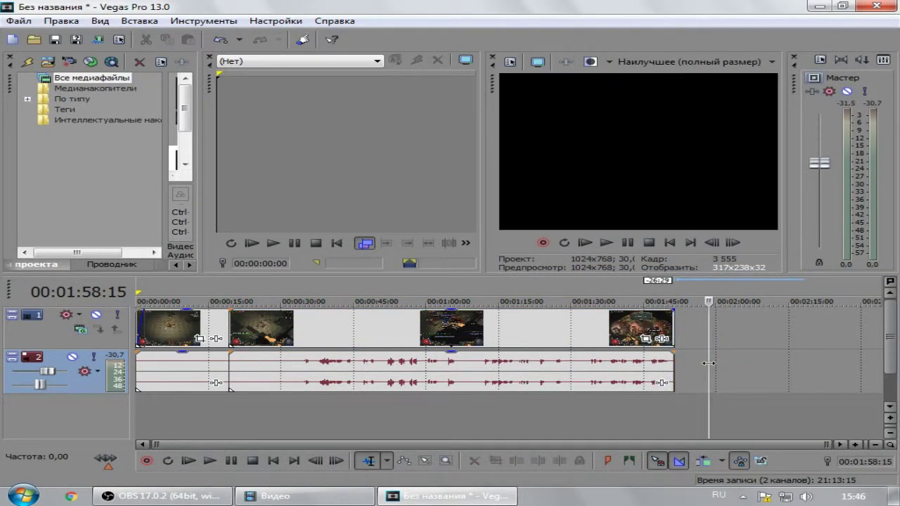
{"action": "left_click", "coordinate": [603, 367]}
{"action": "left_click", "coordinate": [602, 366]}
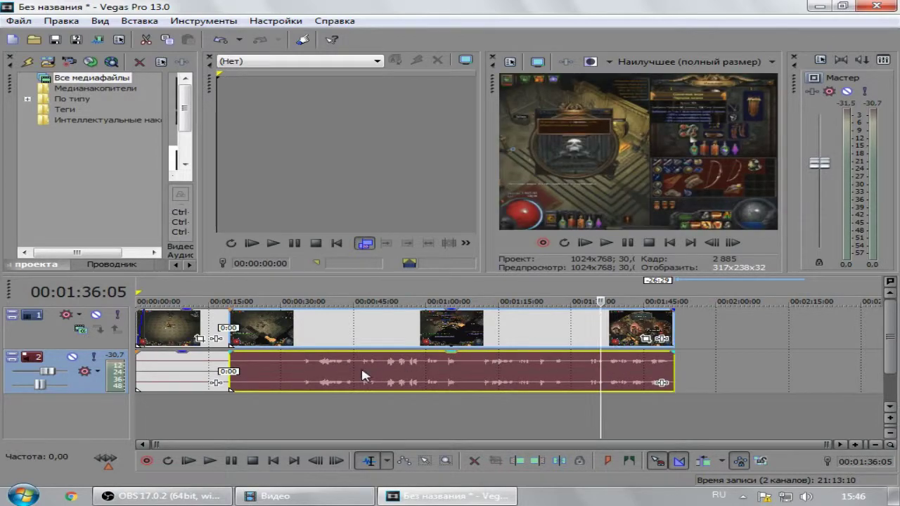
{"action": "mouse_move", "coordinate": [446, 375]}
{"action": "left_mouse_down"}
{"action": "mouse_move", "coordinate": [486, 373]}
{"action": "mouse_move", "coordinate": [432, 376]}
{"action": "mouse_move", "coordinate": [455, 375]}
{"action": "left_mouse_up"}
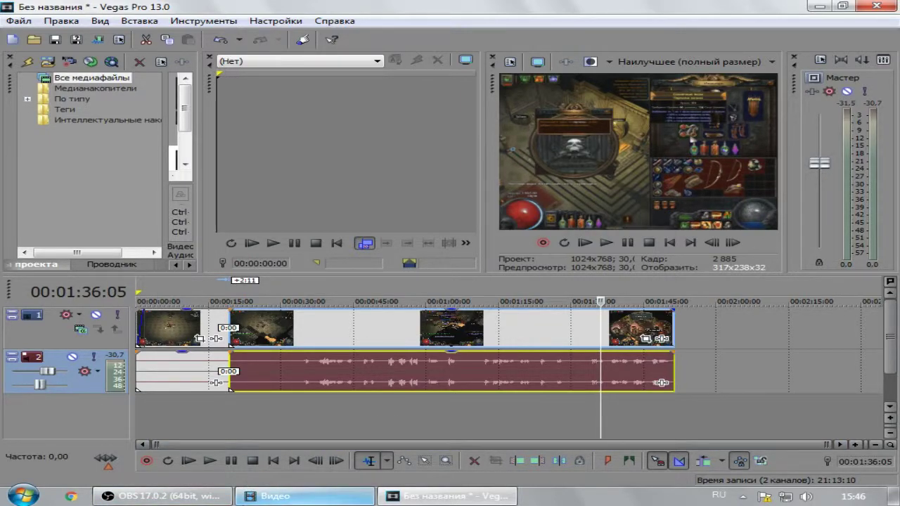
Step: Find Death_Match.mp3 in the Downloads (Загрузки) folder and add it as a new audio track at the start of the timeline
{"action": "left_click", "coordinate": [23, 495]}
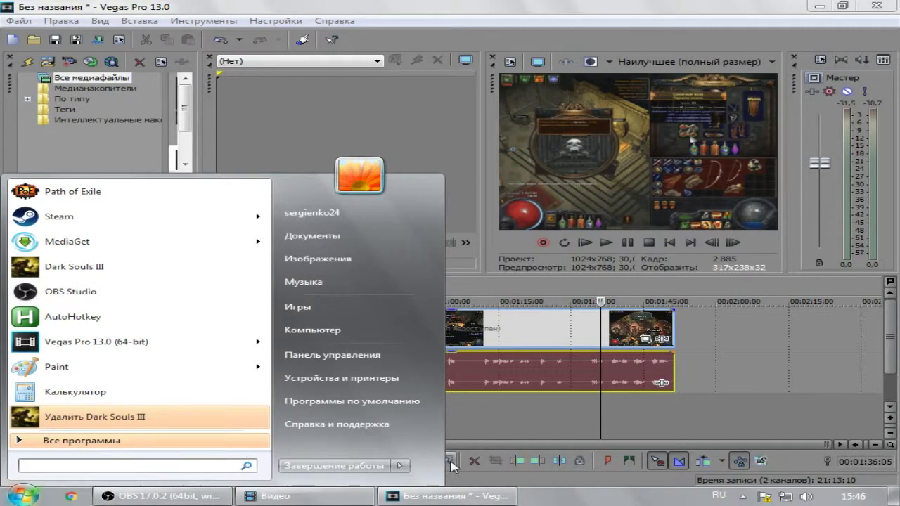
{"action": "type", "text": "загру"}
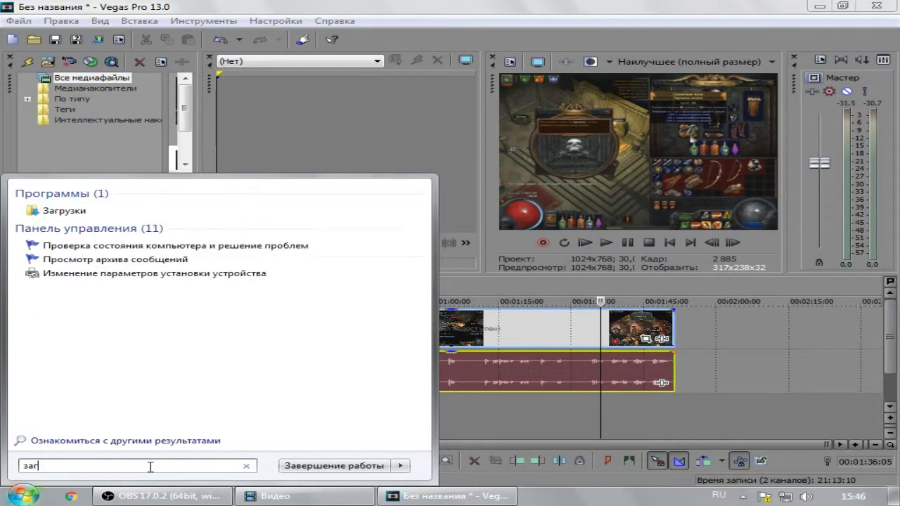
{"action": "left_click", "coordinate": [82, 211]}
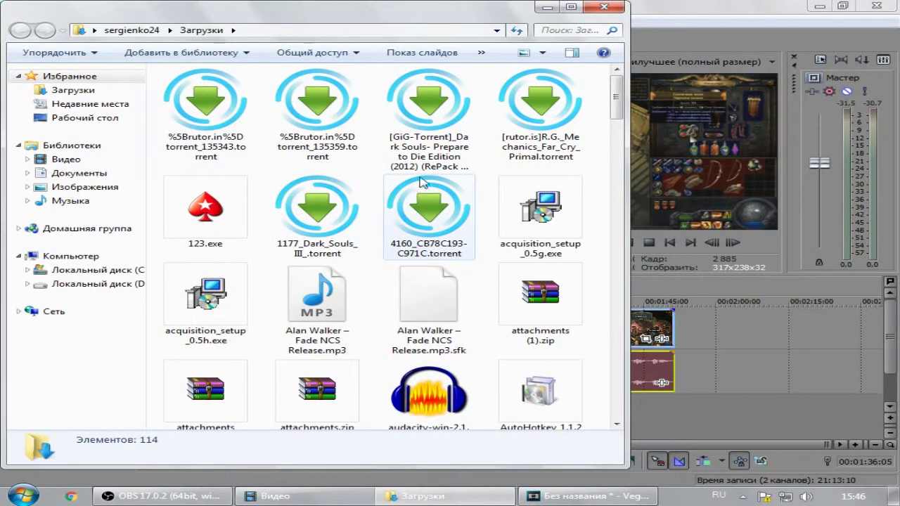
{"action": "left_click_drag", "start_coordinate": [616, 114], "coordinate": [616, 141]}
{"action": "left_click", "coordinate": [205, 352]}
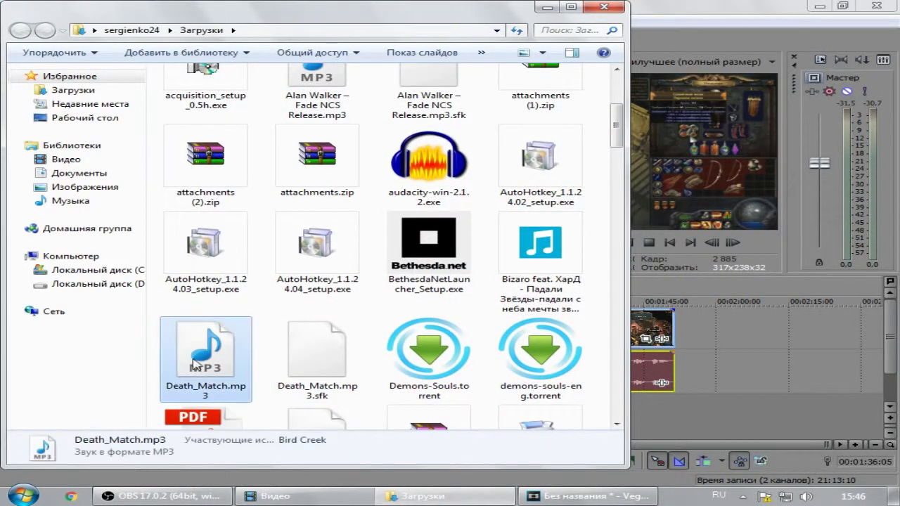
{"action": "left_click_drag", "start_coordinate": [650, 422], "coordinate": [266, 413]}
{"action": "left_click", "coordinate": [246, 414]}
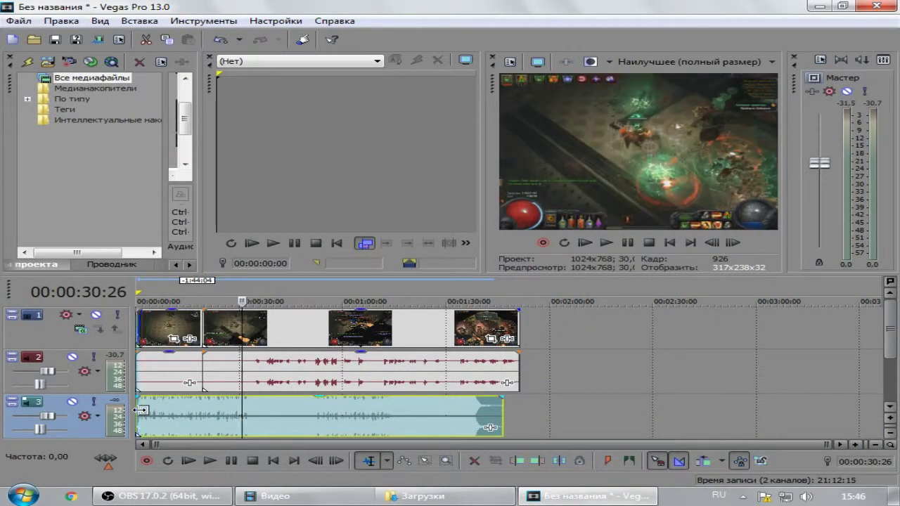
Step: Lower the music track's volume to -25.6 dB and play the project from the beginning to hear the mix
{"action": "left_click", "coordinate": [138, 412]}
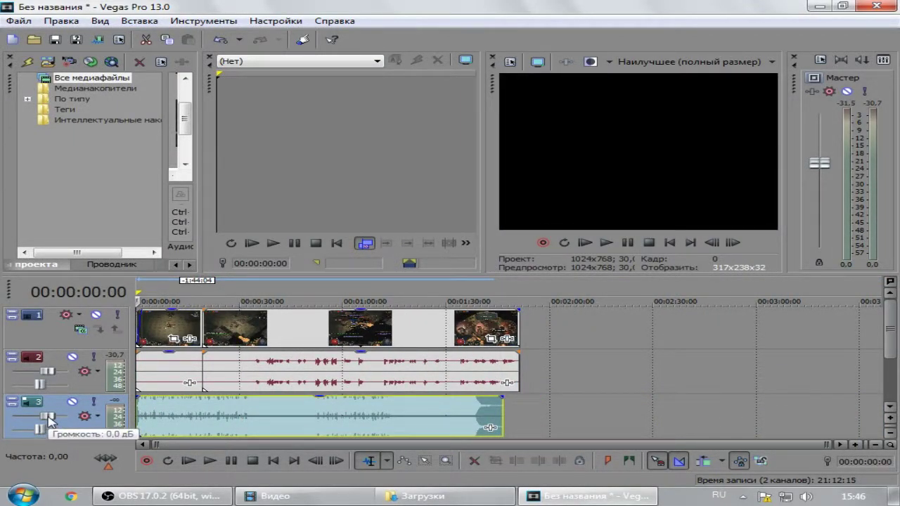
{"action": "left_click_drag", "start_coordinate": [48, 418], "coordinate": [25, 419]}
{"action": "left_click", "coordinate": [606, 243]}
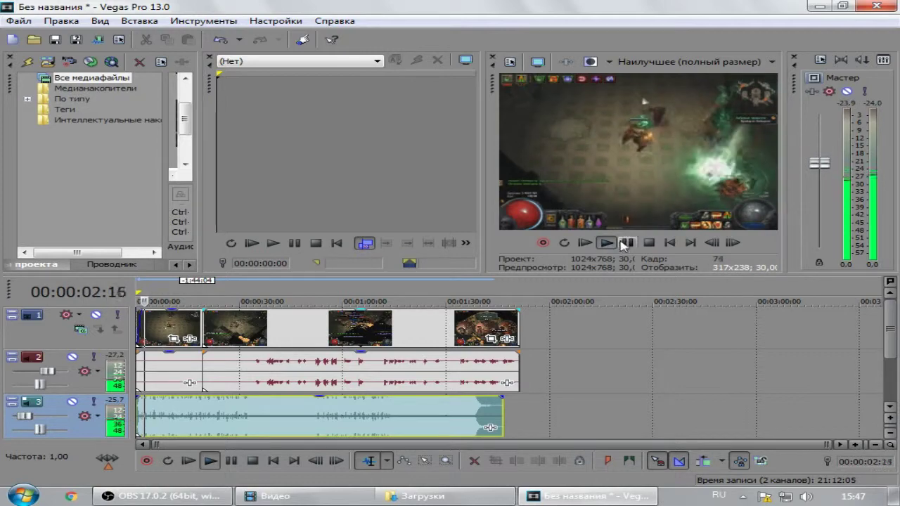
{"action": "left_click", "coordinate": [606, 242]}
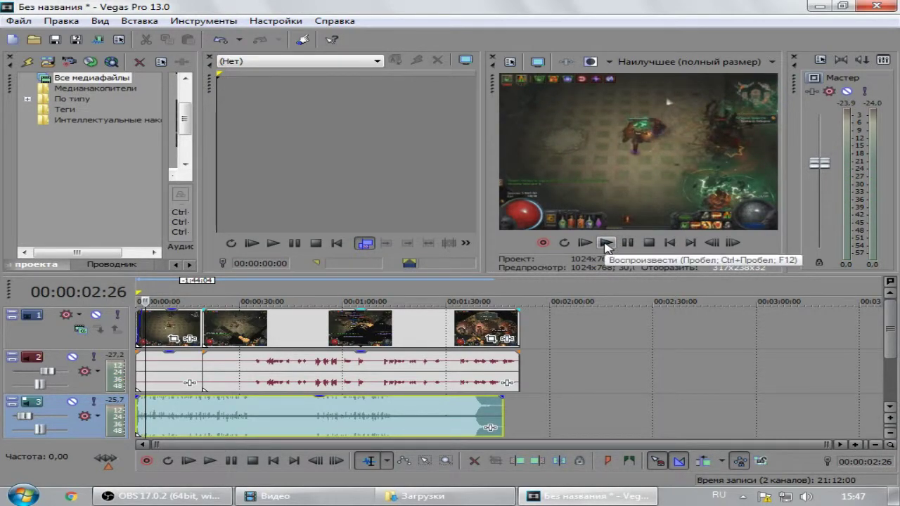
{"action": "left_click", "coordinate": [606, 242]}
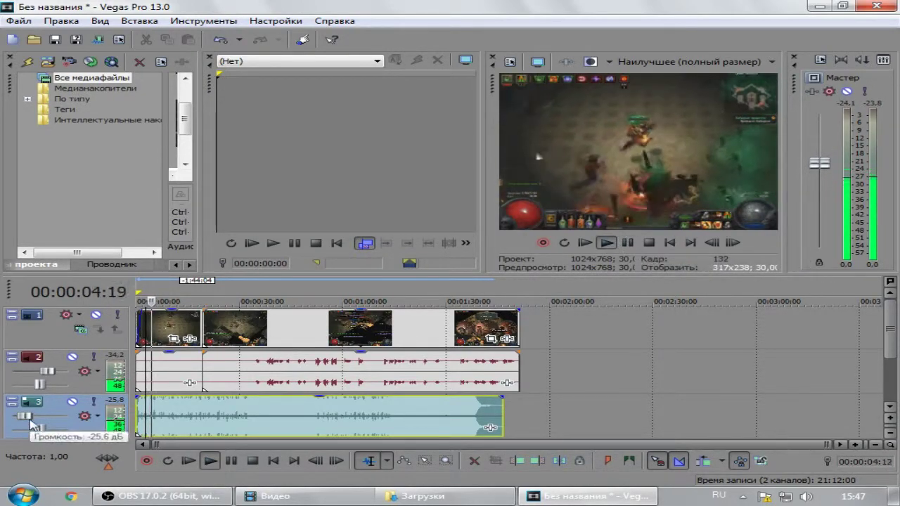
Step: Fine-tune the music track's low volume, pause playback, and reduce the volume of the clips' audio track
{"action": "left_click_drag", "start_coordinate": [30, 424], "coordinate": [25, 422]}
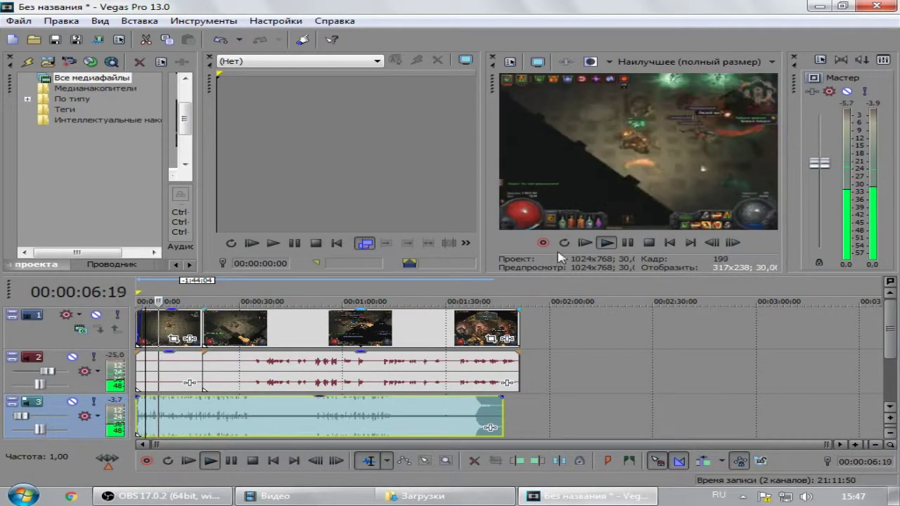
{"action": "left_click", "coordinate": [627, 243]}
{"action": "mouse_move", "coordinate": [26, 420]}
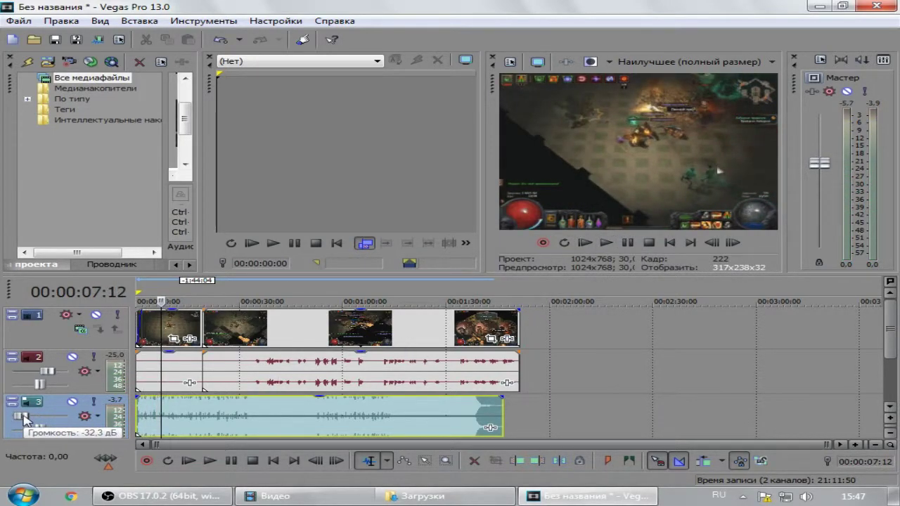
{"action": "mouse_move", "coordinate": [23, 420]}
{"action": "left_mouse_down"}
{"action": "mouse_move", "coordinate": [35, 420]}
{"action": "mouse_move", "coordinate": [25, 420]}
{"action": "left_mouse_up"}
{"action": "left_click_drag", "start_coordinate": [46, 370], "coordinate": [45, 374]}
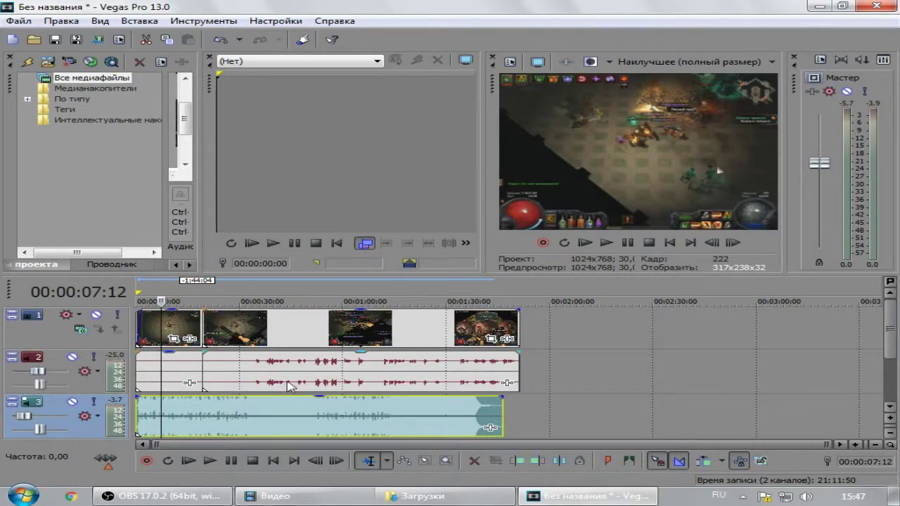
{"action": "mouse_move", "coordinate": [32, 424]}
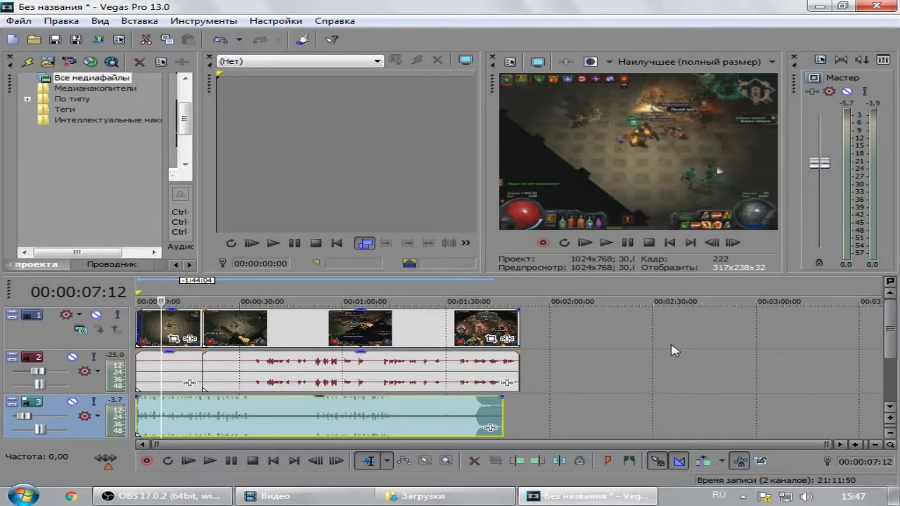
Step: Switch to OBS Studio to check the ongoing recording, and return to Vegas Pro
{"action": "left_click", "coordinate": [161, 496]}
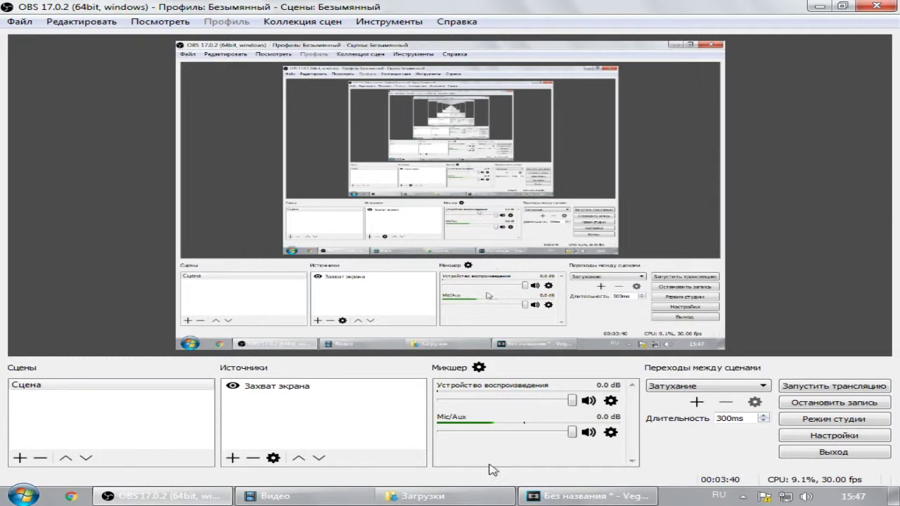
{"action": "left_click", "coordinate": [533, 495]}
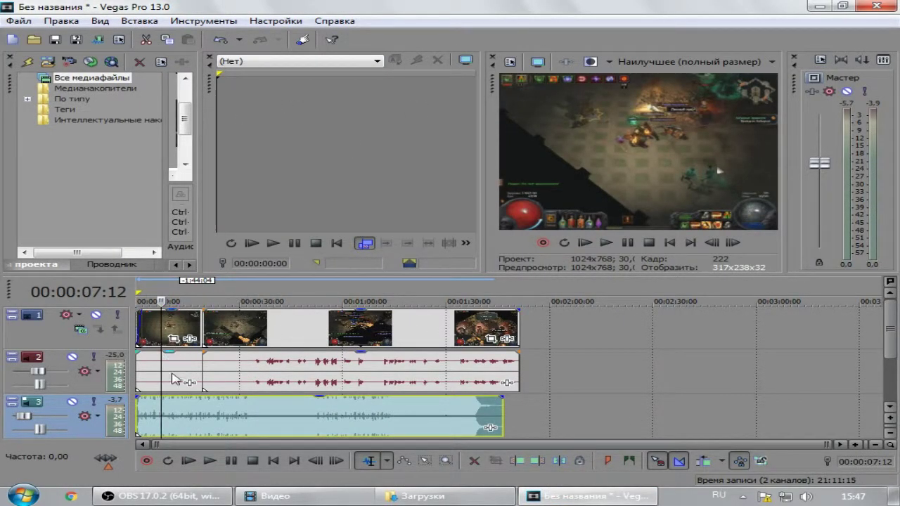
Step: Extend the end of the music to the end of the second clip and play back the opening and the ending
{"action": "left_click", "coordinate": [477, 408]}
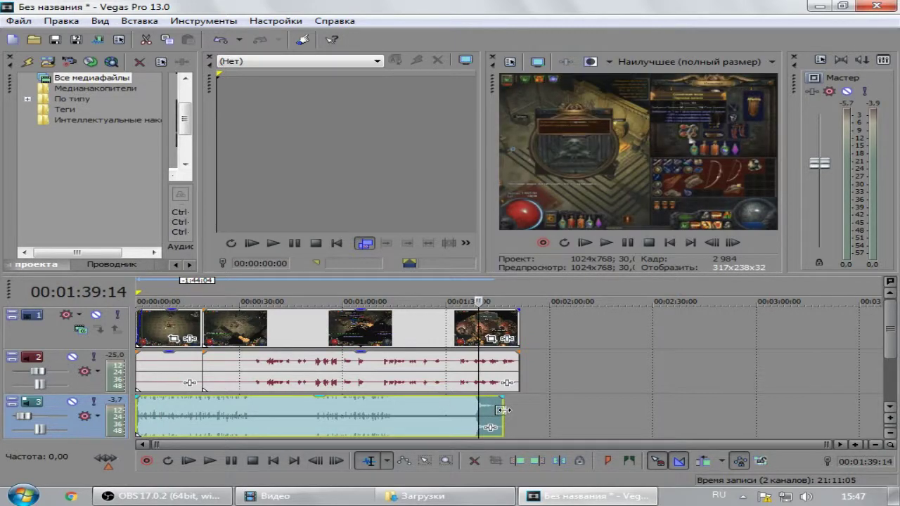
{"action": "left_click_drag", "start_coordinate": [503, 410], "coordinate": [517, 410]}
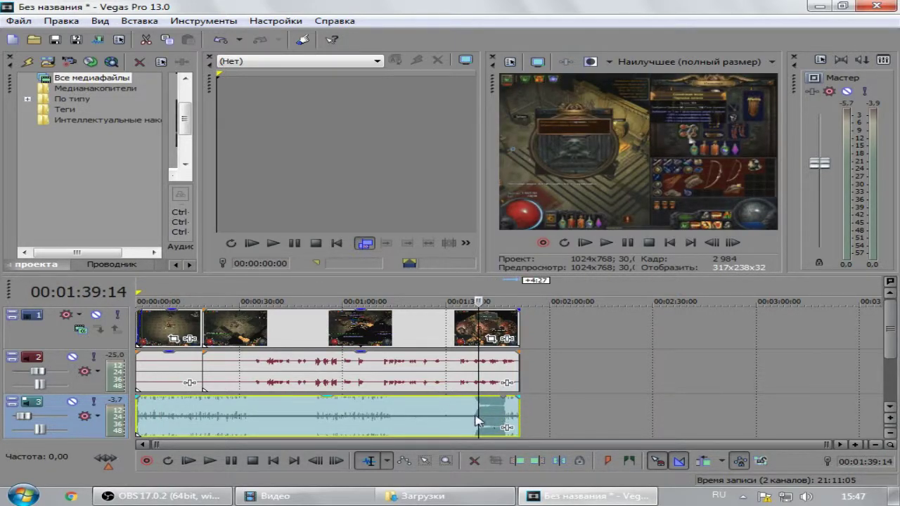
{"action": "left_click", "coordinate": [473, 414]}
{"action": "left_click", "coordinate": [492, 398]}
{"action": "left_click", "coordinate": [605, 243]}
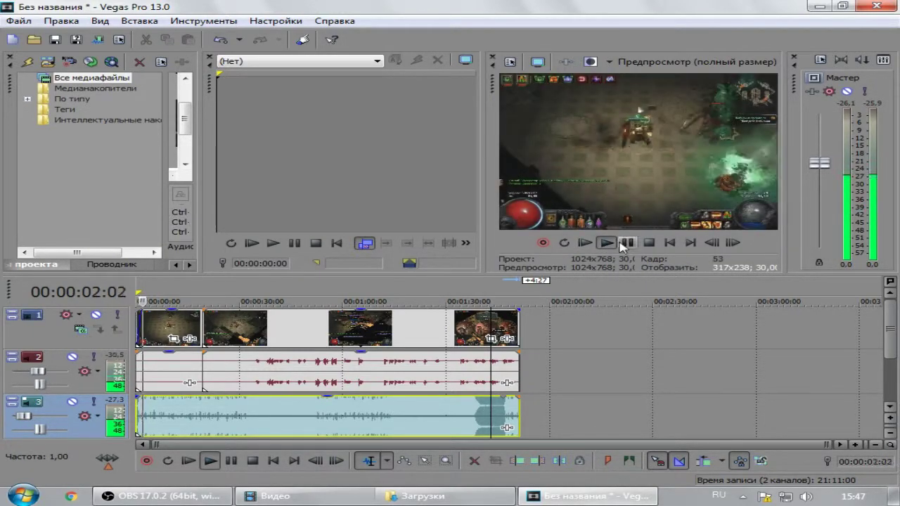
{"action": "left_click", "coordinate": [624, 244]}
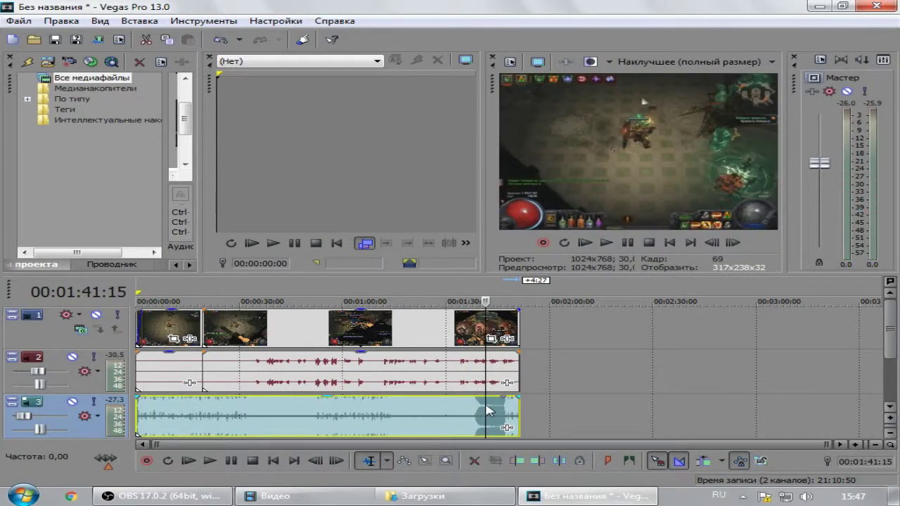
{"action": "left_click", "coordinate": [628, 243]}
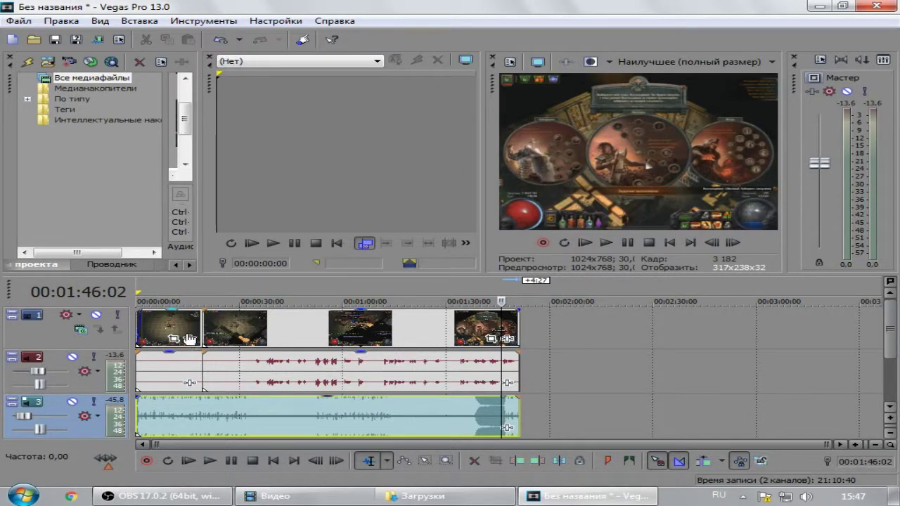
Step: Add a short audio fade-out at the end of the music on the third track
{"action": "left_click", "coordinate": [461, 331]}
{"action": "left_click", "coordinate": [429, 328]}
{"action": "left_click", "coordinate": [271, 327]}
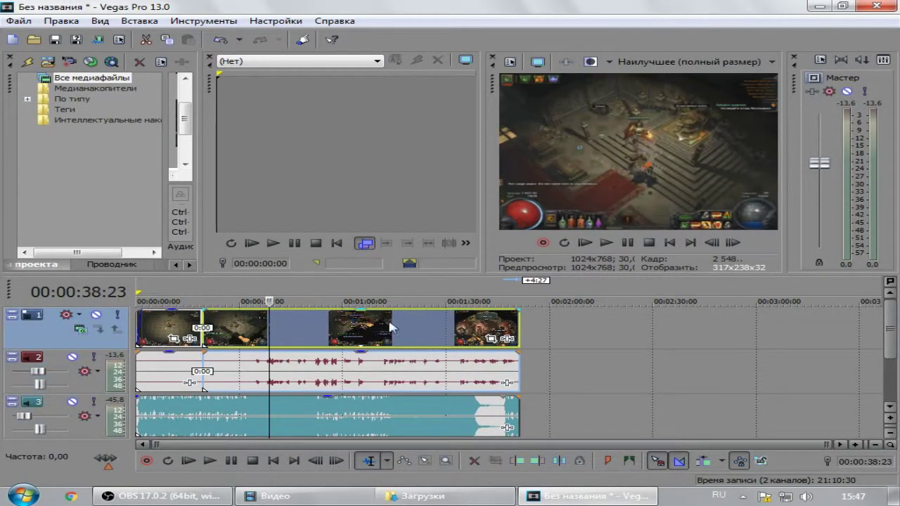
{"action": "left_click", "coordinate": [514, 402]}
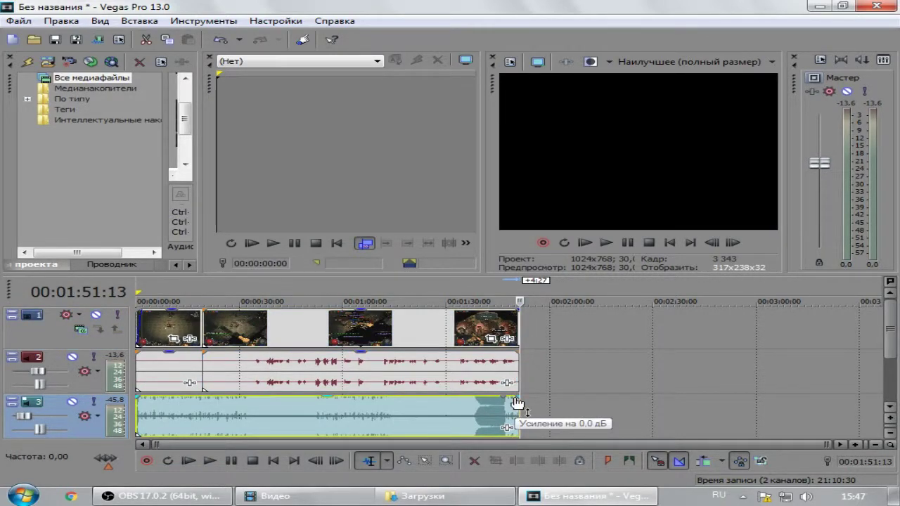
{"action": "left_click_drag", "start_coordinate": [518, 403], "coordinate": [498, 402]}
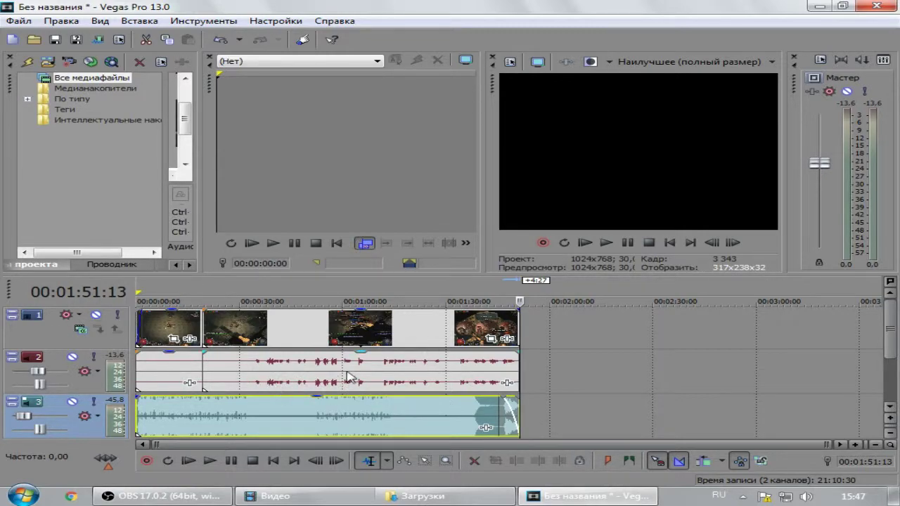
Step: Turn off the maintain aspect ratio option (Сохранить соотношение сторон) in the first video clip's properties
{"action": "left_click", "coordinate": [346, 375], "text": "ctrl"}
{"action": "left_click", "coordinate": [256, 331]}
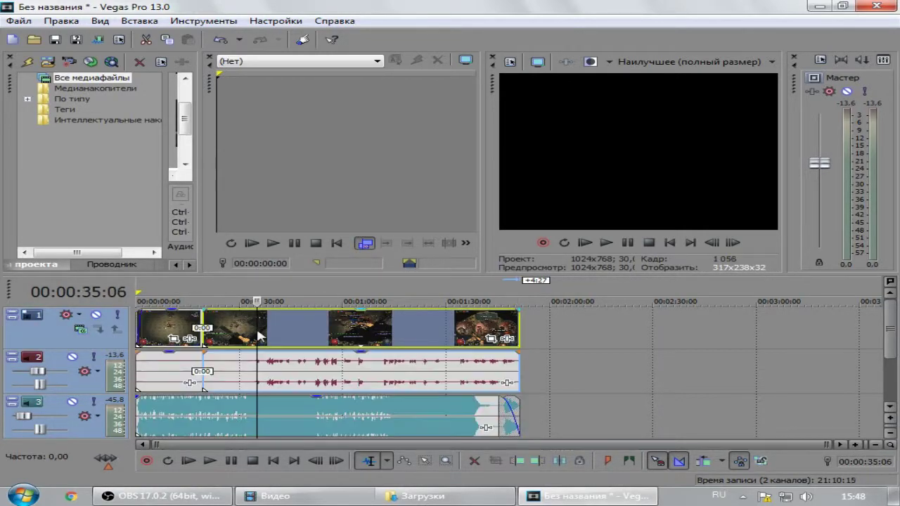
{"action": "left_click", "coordinate": [158, 331]}
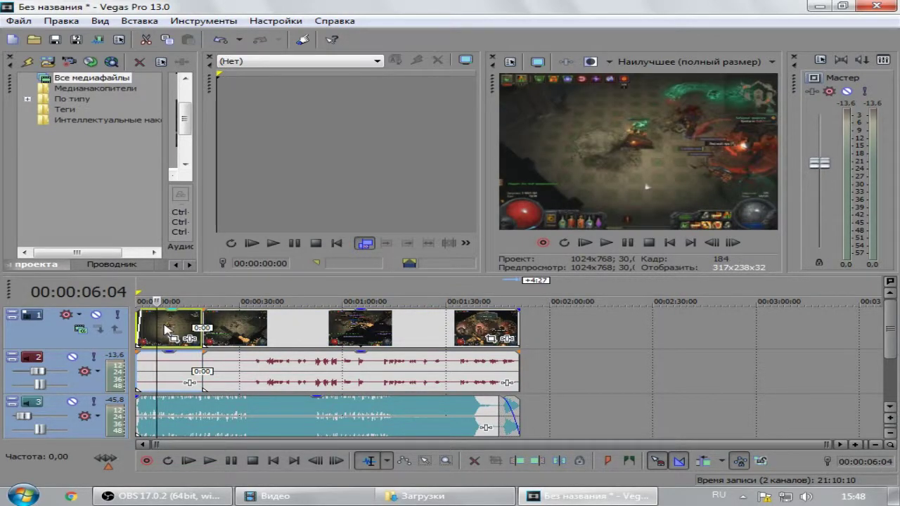
{"action": "right_click", "coordinate": [167, 330]}
{"action": "left_click", "coordinate": [235, 476]}
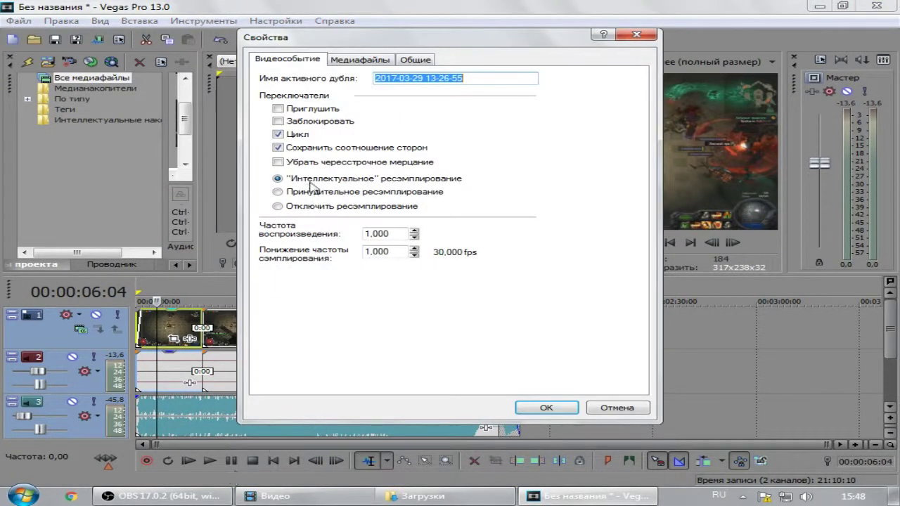
{"action": "left_click", "coordinate": [279, 148]}
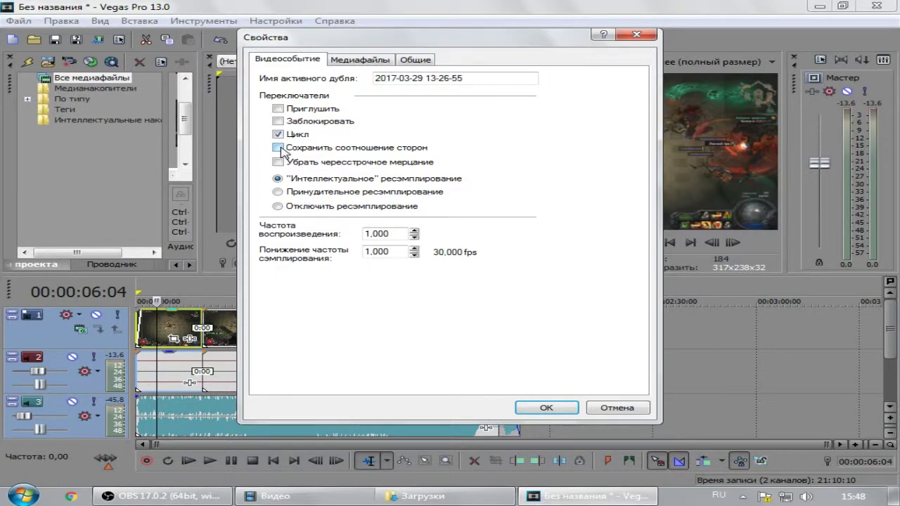
{"action": "left_click", "coordinate": [548, 408]}
Step: Turn off the maintain aspect ratio option (Сохранить соотношение сторон) in the second video clip's properties
{"action": "left_click", "coordinate": [312, 327]}
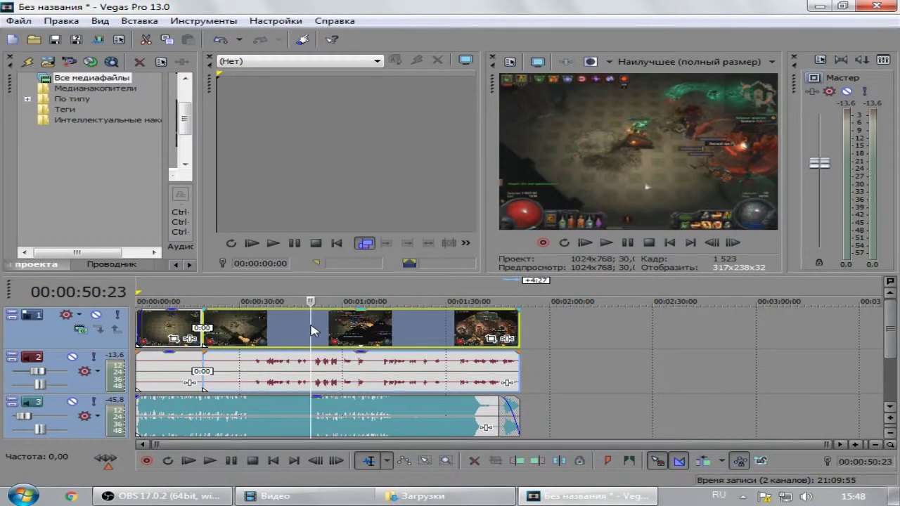
{"action": "right_click", "coordinate": [311, 329]}
{"action": "left_click", "coordinate": [341, 475]}
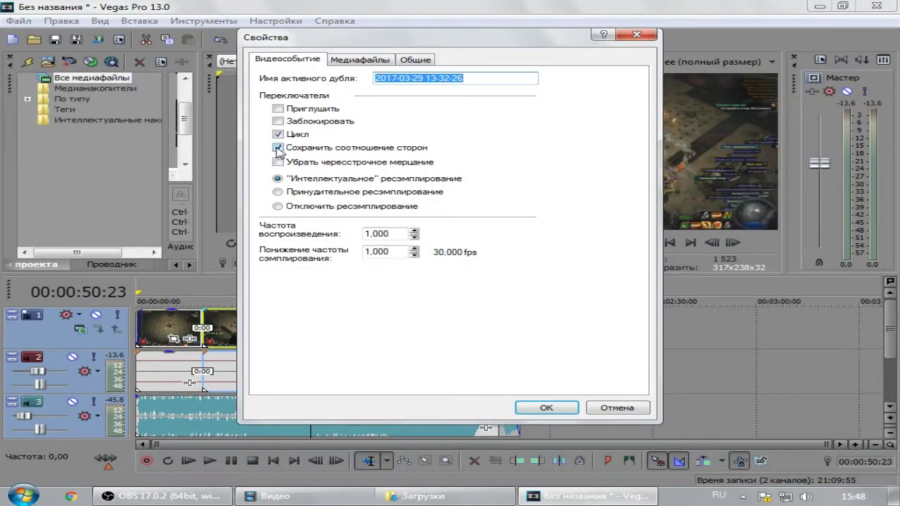
{"action": "left_click", "coordinate": [279, 148]}
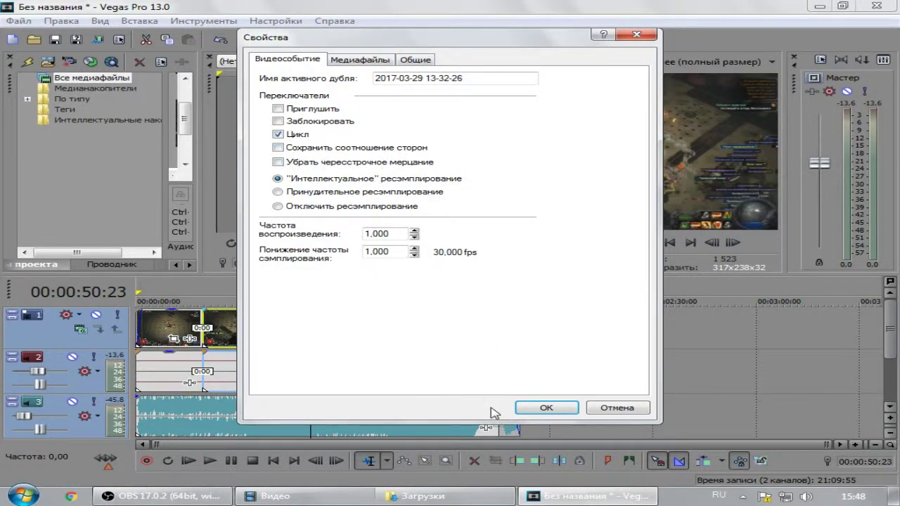
{"action": "left_click", "coordinate": [546, 408]}
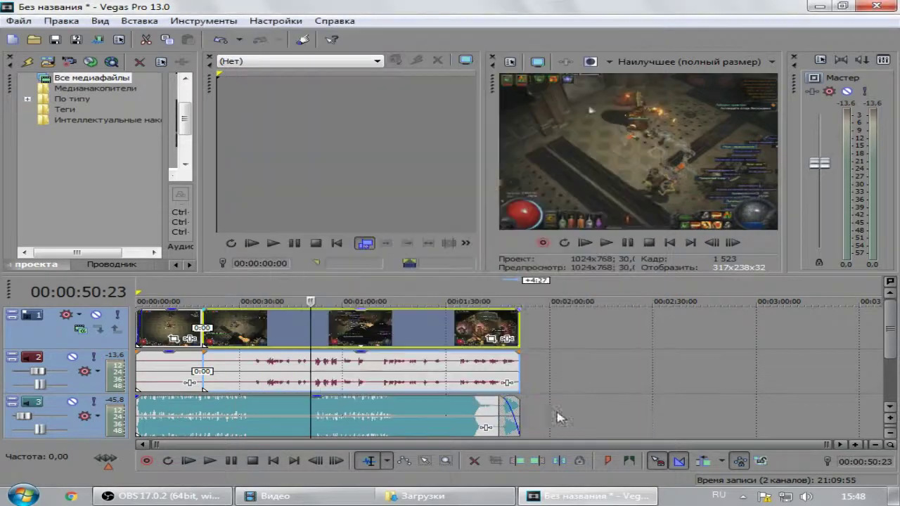
Step: Select all video and audio events across the three timeline tracks
{"action": "left_click", "coordinate": [419, 328]}
{"action": "left_click", "coordinate": [171, 328]}
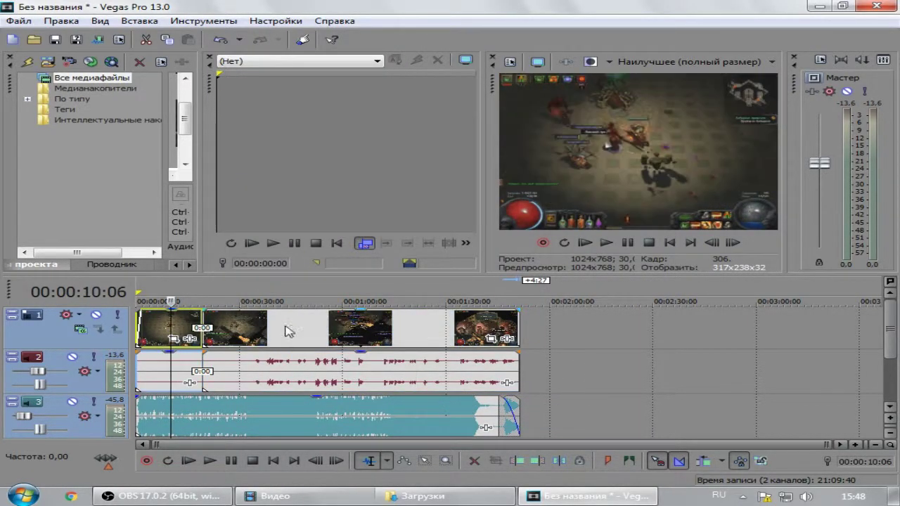
{"action": "left_click", "coordinate": [407, 331], "text": "shift"}
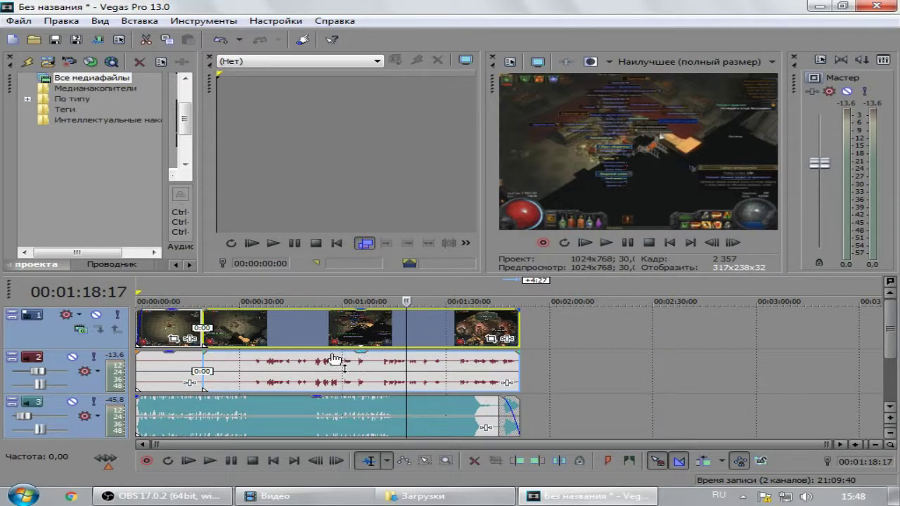
{"action": "left_click", "coordinate": [184, 327]}
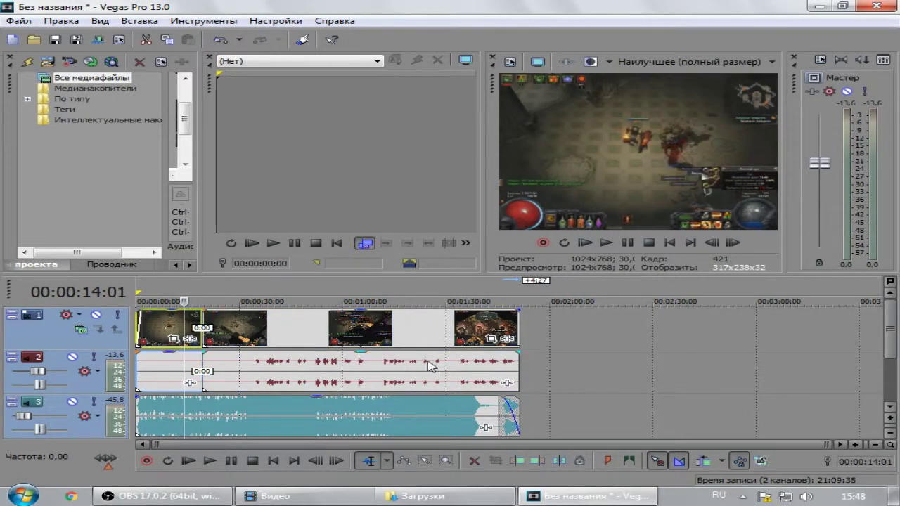
{"action": "key", "text": "ctrl+a"}
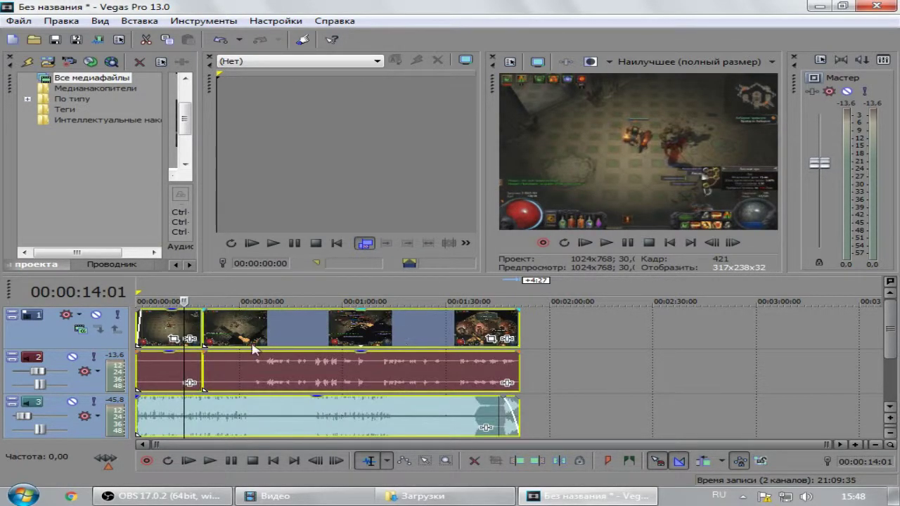
Step: Set the project video template to HD 720-50p (1280x720; 50,000 кадр/с) in the project properties
{"action": "left_click", "coordinate": [509, 63]}
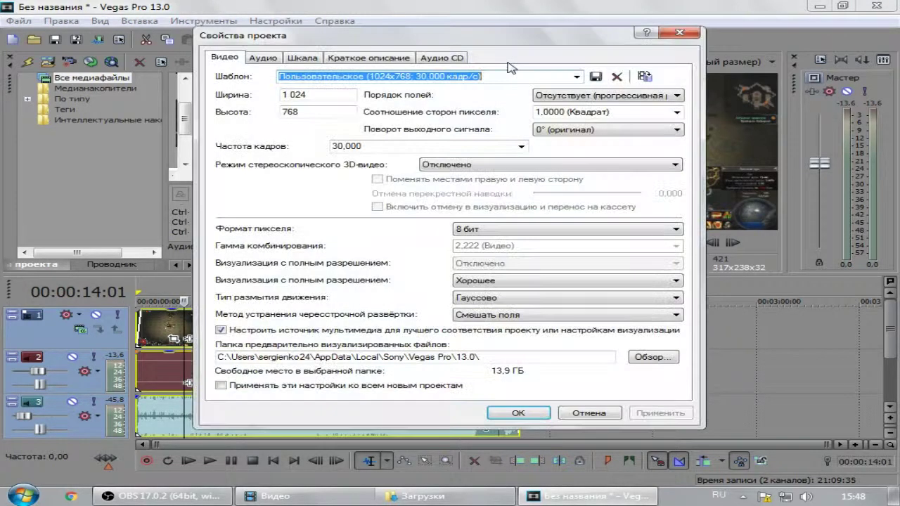
{"action": "left_click", "coordinate": [575, 77]}
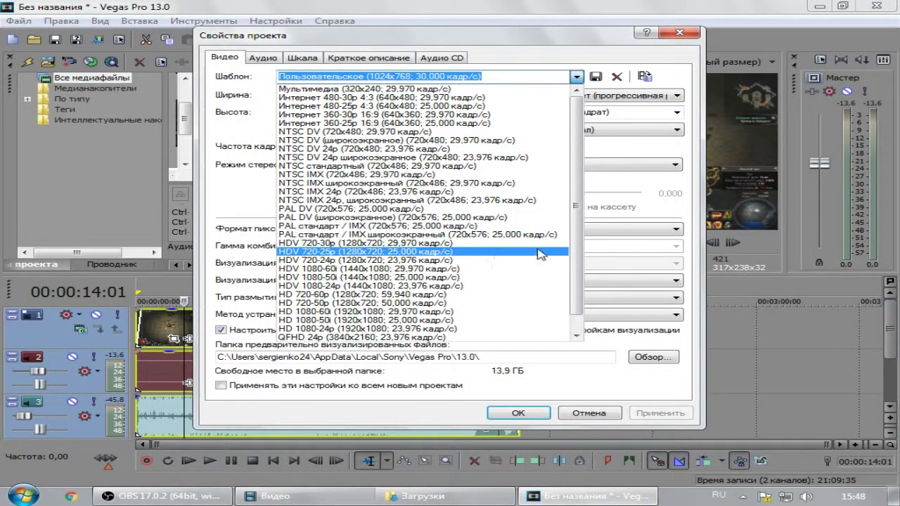
{"action": "scroll", "coordinate": [576, 256], "scroll_direction": "down", "scroll_amount": 1}
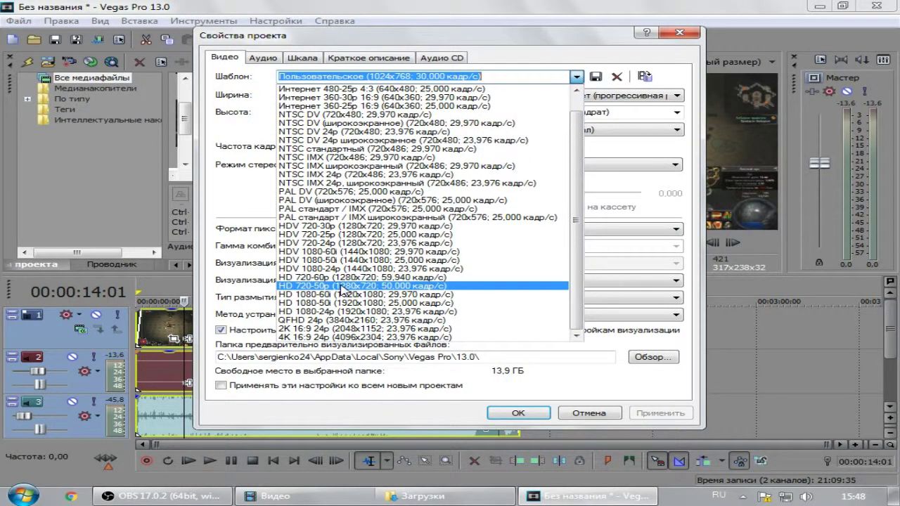
{"action": "left_click", "coordinate": [342, 287]}
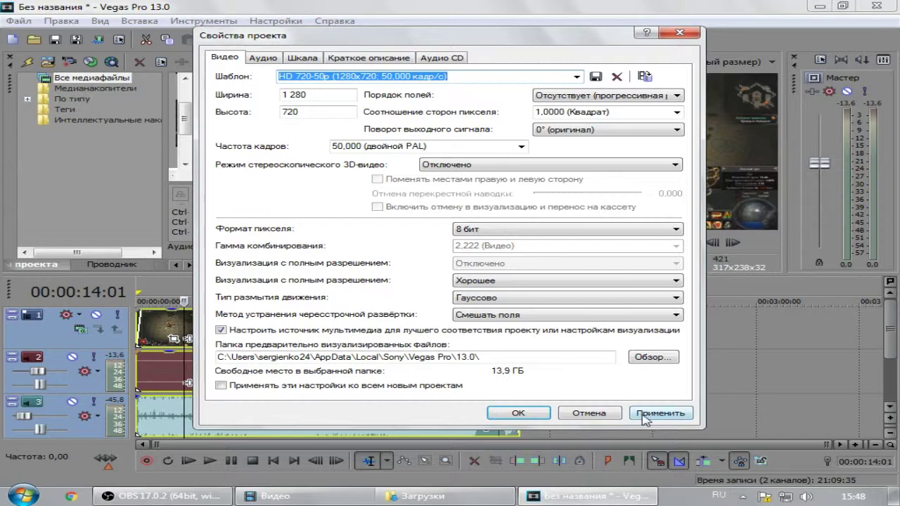
{"action": "left_click", "coordinate": [518, 413]}
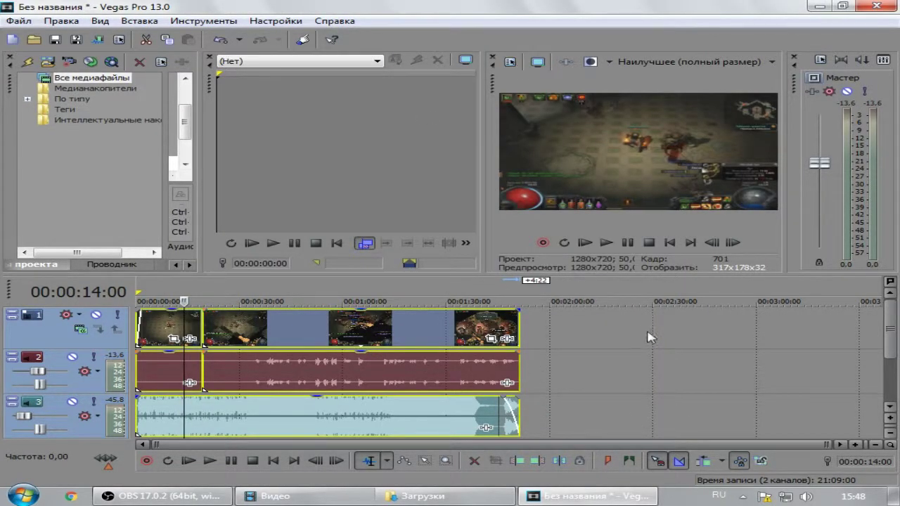
Step: Start rendering the project to a file and choose the HD EX 1280x720-50p output format
{"action": "left_click", "coordinate": [19, 20]}
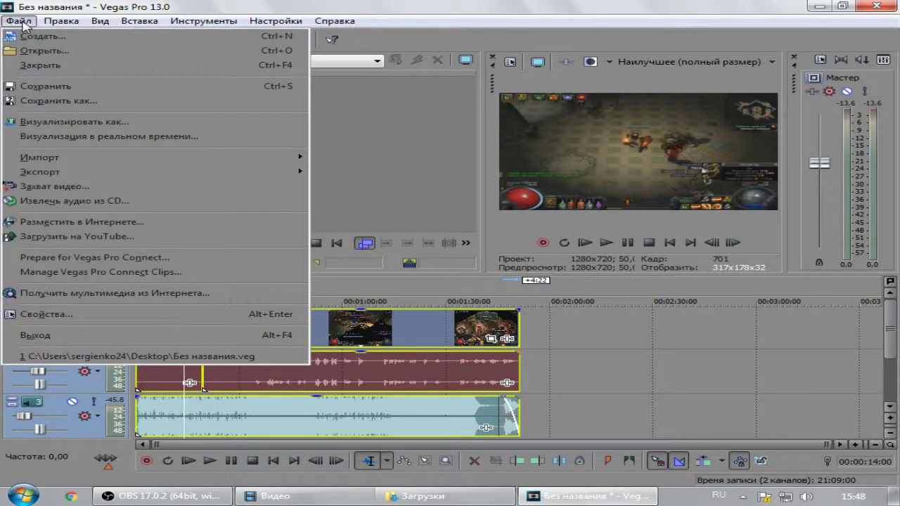
{"action": "left_click", "coordinate": [153, 122]}
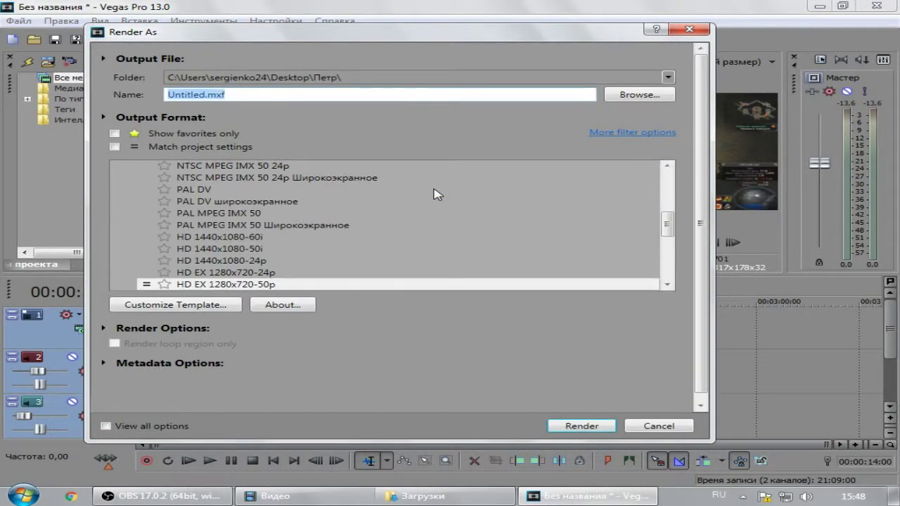
{"action": "left_click", "coordinate": [243, 285]}
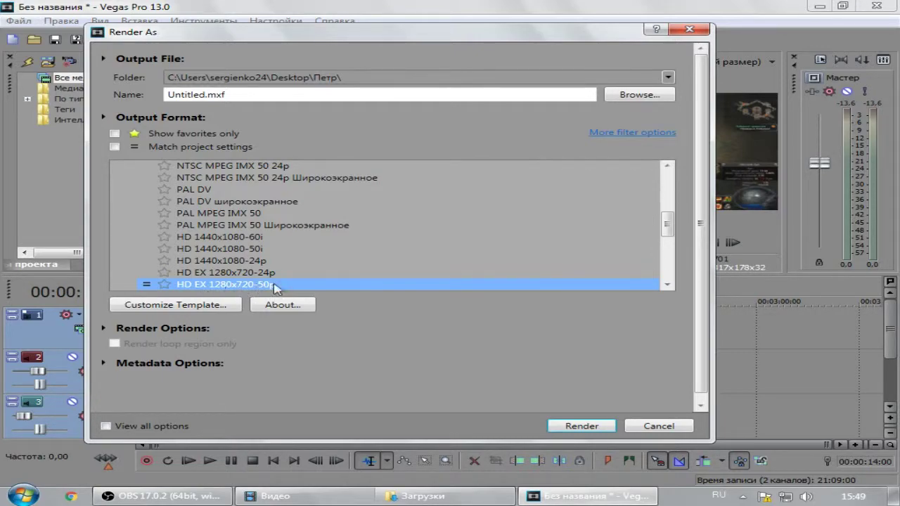
{"action": "scroll", "coordinate": [239, 287], "scroll_direction": "down", "scroll_amount": 3}
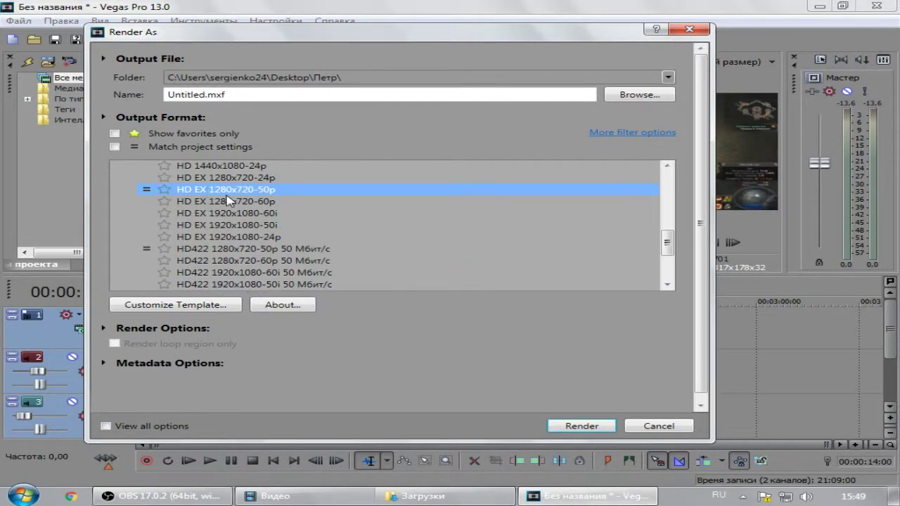
{"action": "left_click_drag", "start_coordinate": [664, 237], "coordinate": [671, 261]}
{"action": "scroll", "coordinate": [478, 246], "scroll_direction": "up", "scroll_amount": 4}
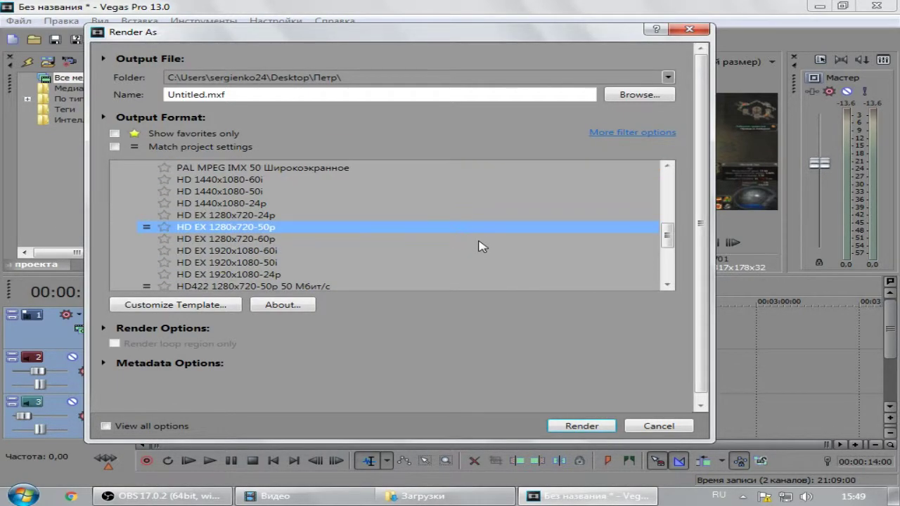
Step: Name the output file ГОго and render it with the HD EX 1280x720-50p template
{"action": "double_click", "coordinate": [233, 95]}
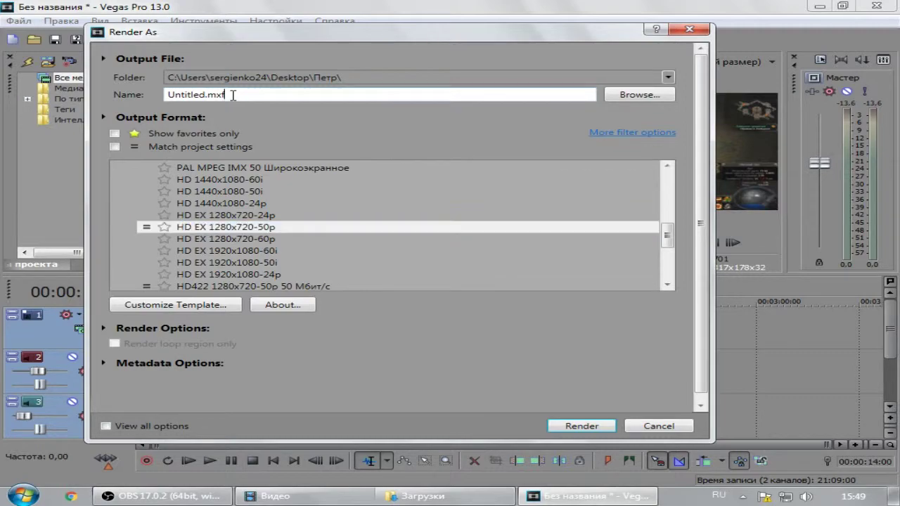
{"action": "type", "text": "ГОго"}
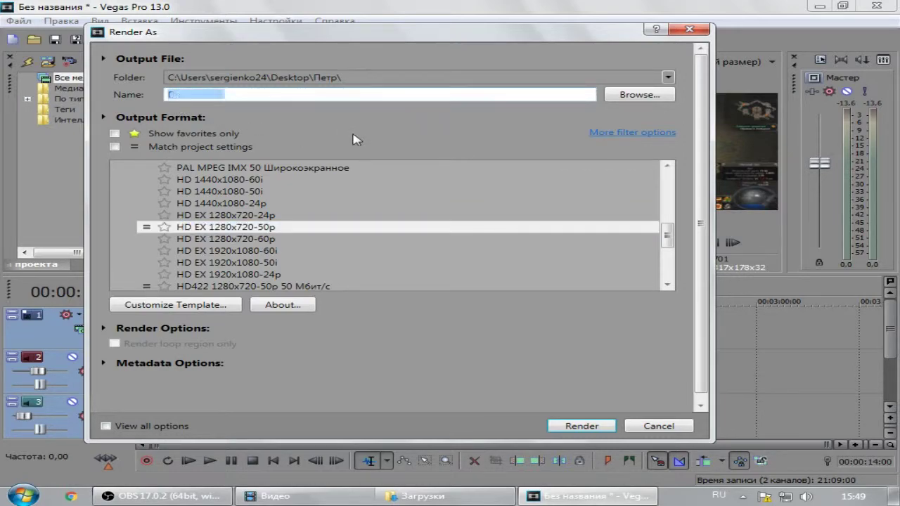
{"action": "left_click", "coordinate": [261, 225]}
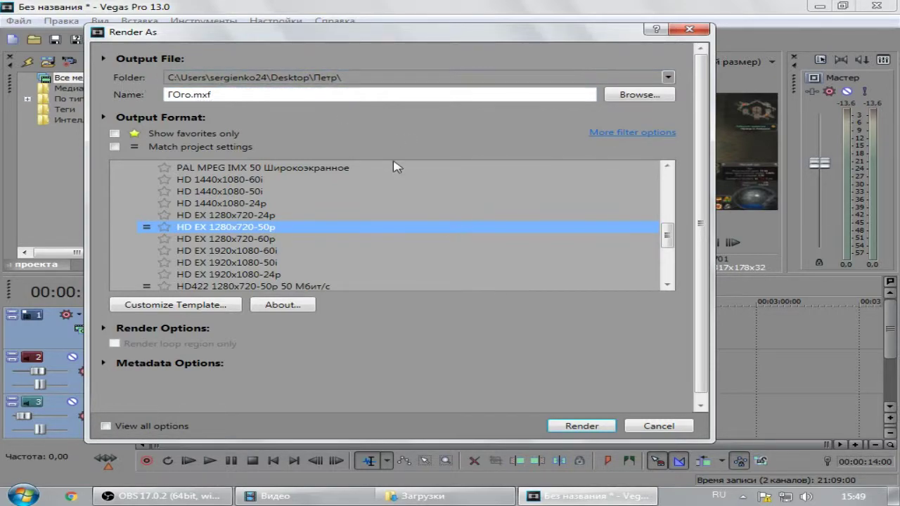
{"action": "left_click", "coordinate": [581, 426]}
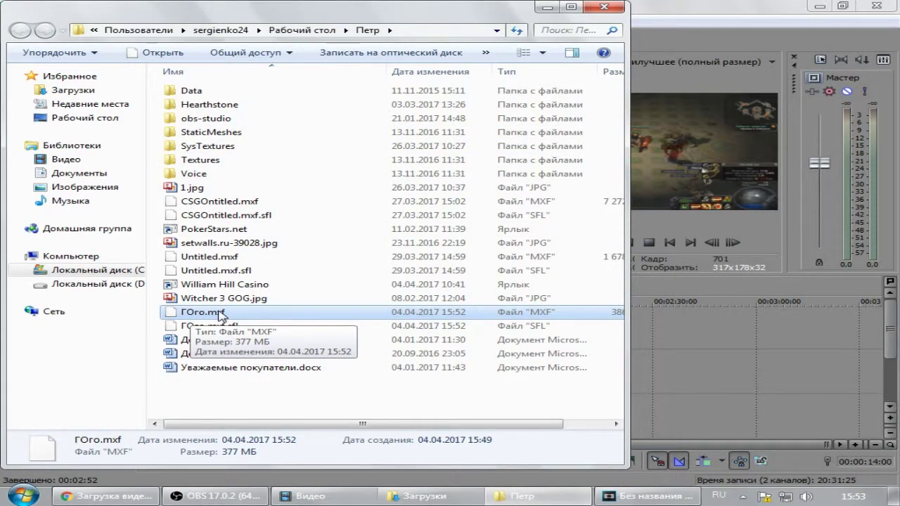
Step: Upload the rendered ГОго.mxf on the YouTube upload page in the browser and set its visibility to Ограниченный доступ
{"action": "left_click_drag", "start_coordinate": [120, 485], "coordinate": [345, 215]}
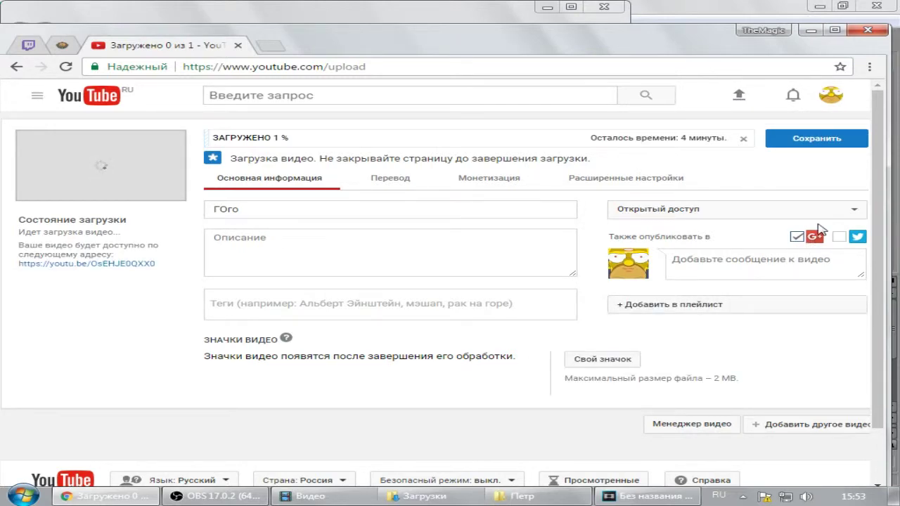
{"action": "left_click", "coordinate": [844, 209]}
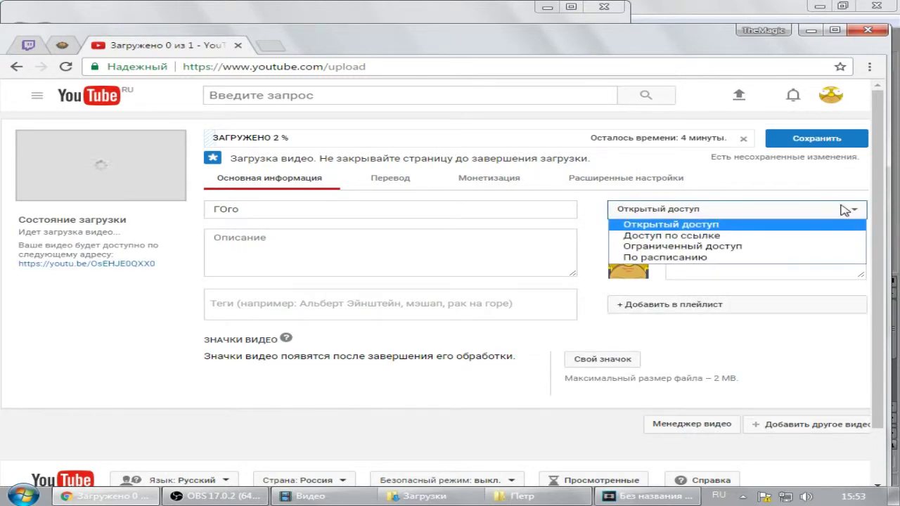
{"action": "left_click", "coordinate": [725, 249]}
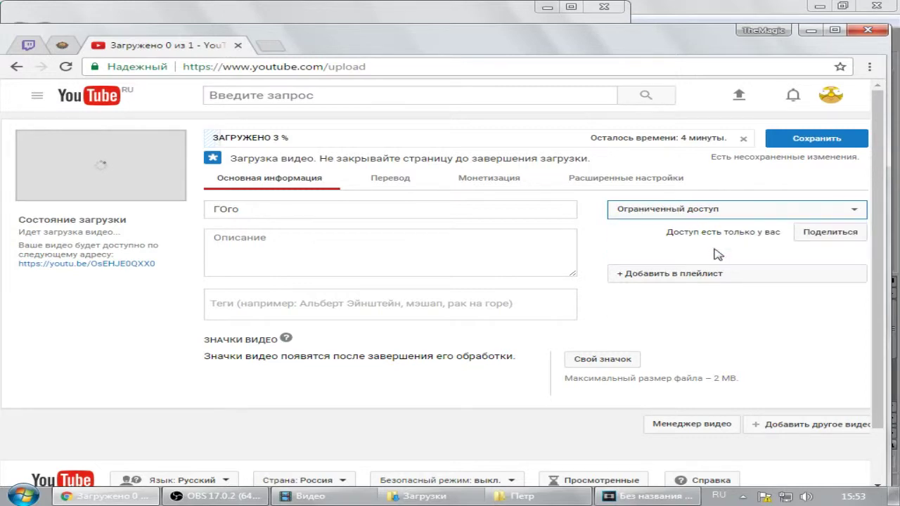
Step: Replace the uploaded video's title with "Как монтировать видео"
{"action": "double_click", "coordinate": [378, 212]}
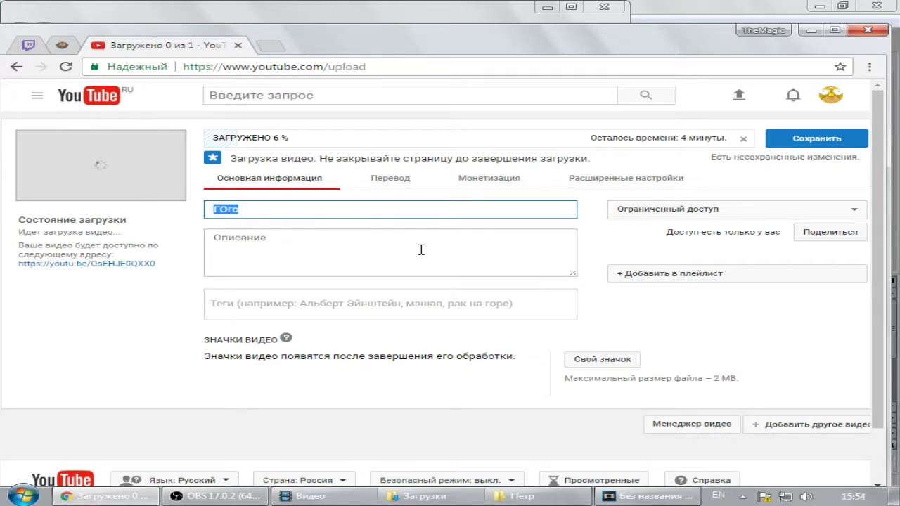
{"action": "key", "text": "alt+shift"}
{"action": "type", "text": "Как монтировать видео"}
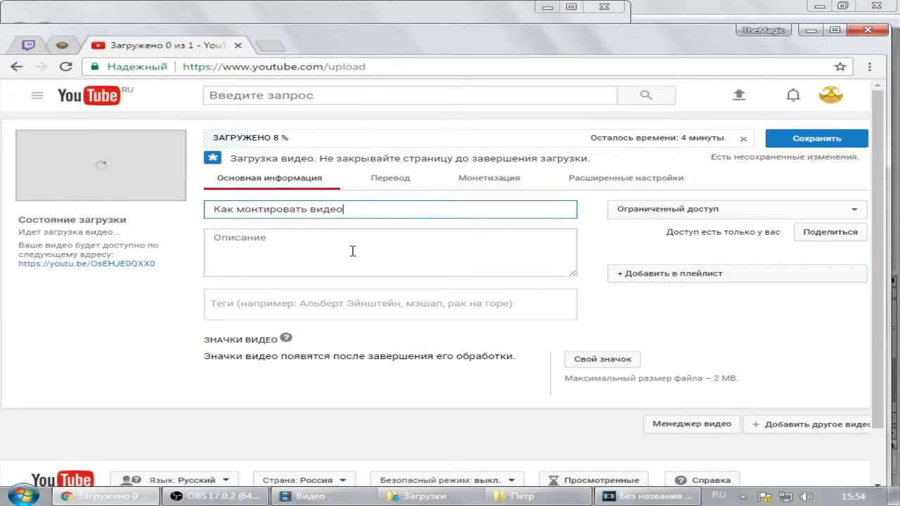
Step: Leave the video description blank and add the tags "моонтаж" and "obs"
{"action": "left_click", "coordinate": [341, 254]}
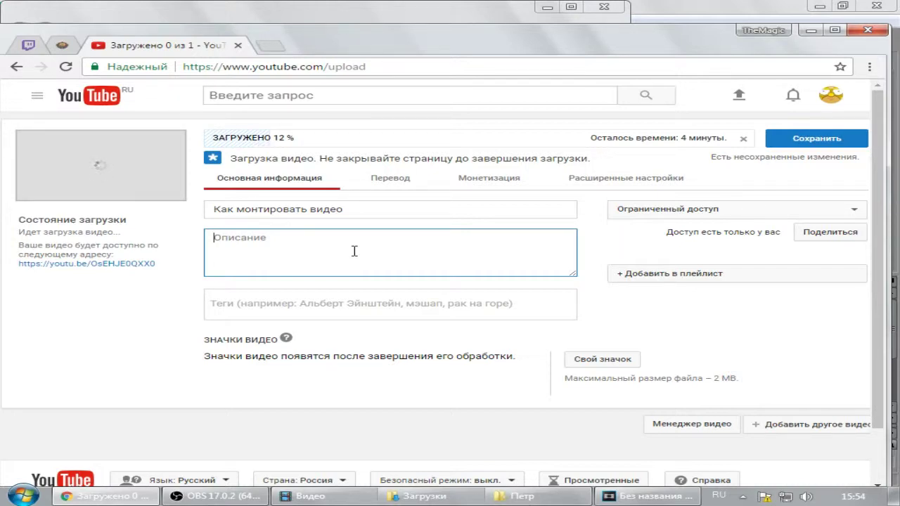
{"action": "left_click", "coordinate": [334, 305]}
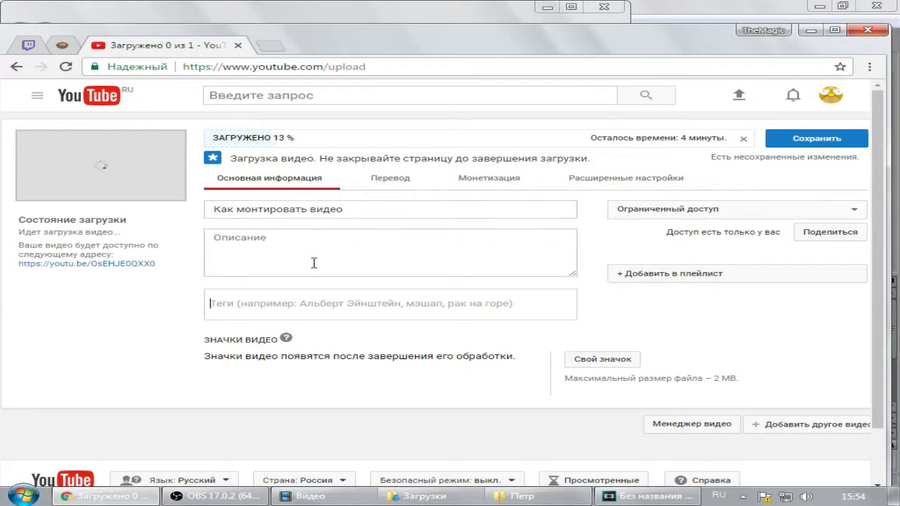
{"action": "left_click", "coordinate": [312, 261]}
{"action": "left_click", "coordinate": [364, 298]}
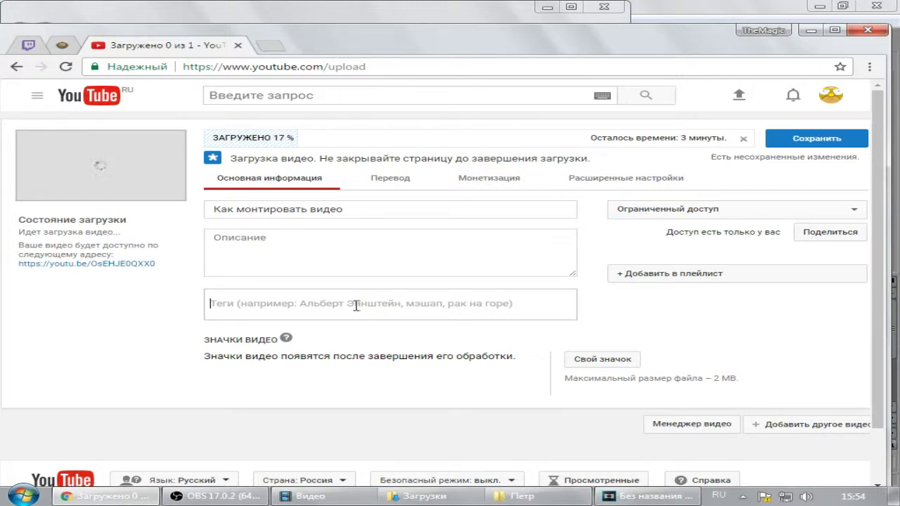
{"action": "type", "text": "мо"}
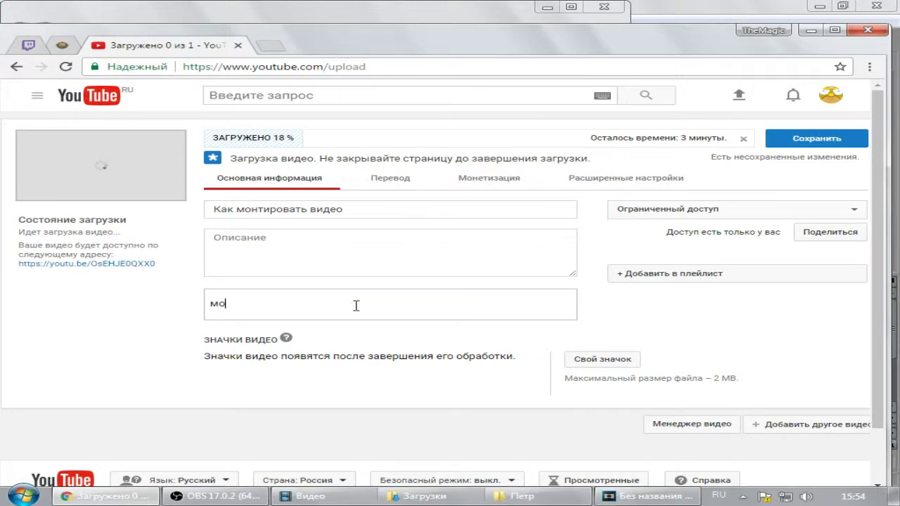
{"action": "type", "text": "онтаж"}
{"action": "key", "text": "Return"}
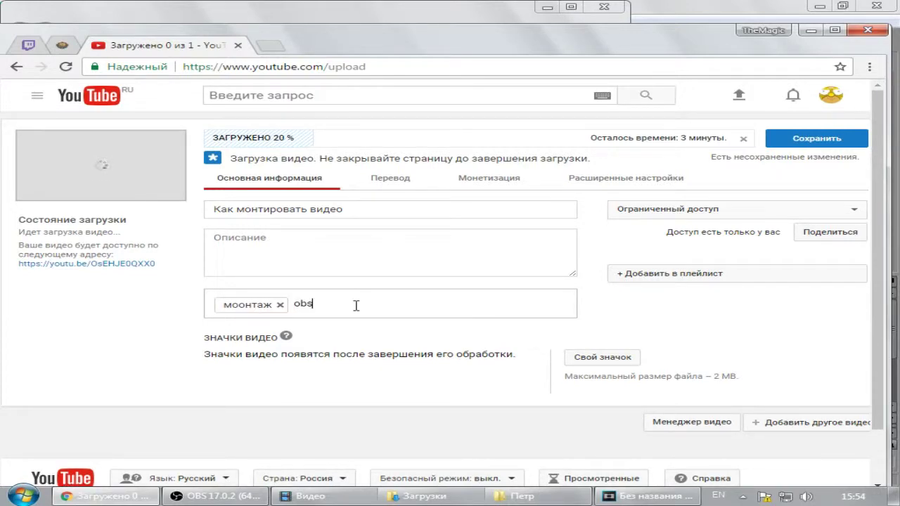
{"action": "type", "text": "obs"}
{"action": "key", "text": "Return"}
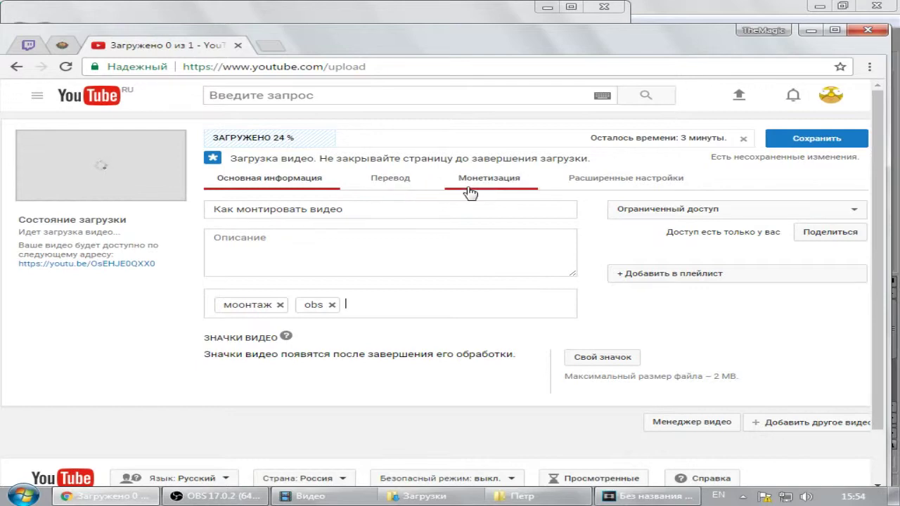
Step: Choose Компьютерные игры as the video's category in the advanced settings
{"action": "left_click", "coordinate": [625, 194]}
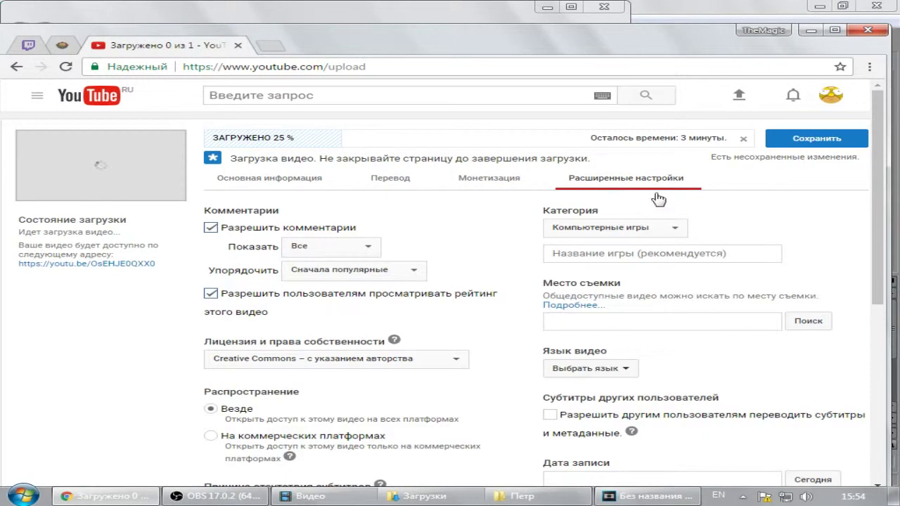
{"action": "left_click", "coordinate": [683, 229]}
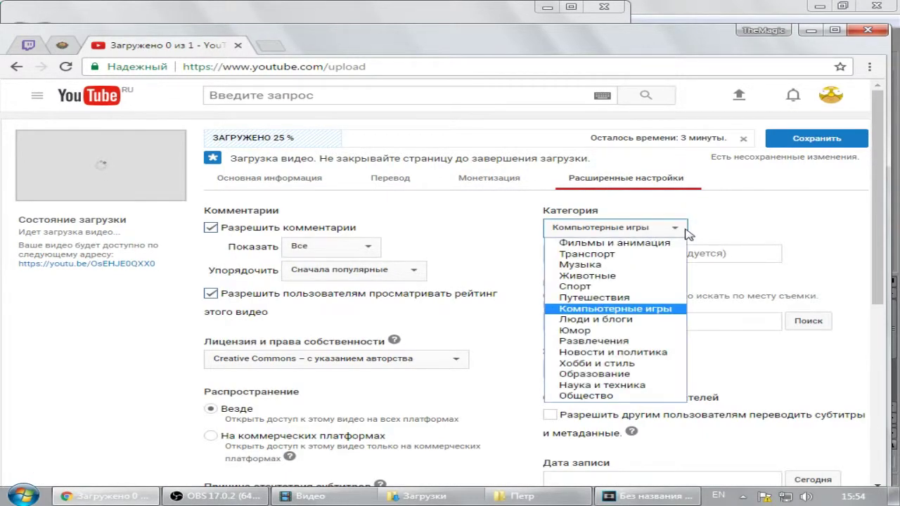
{"action": "left_click", "coordinate": [664, 310]}
Step: Try "Stories: The Path of Destinies" as the game title, searching for "path", and clear the field
{"action": "left_click", "coordinate": [691, 256]}
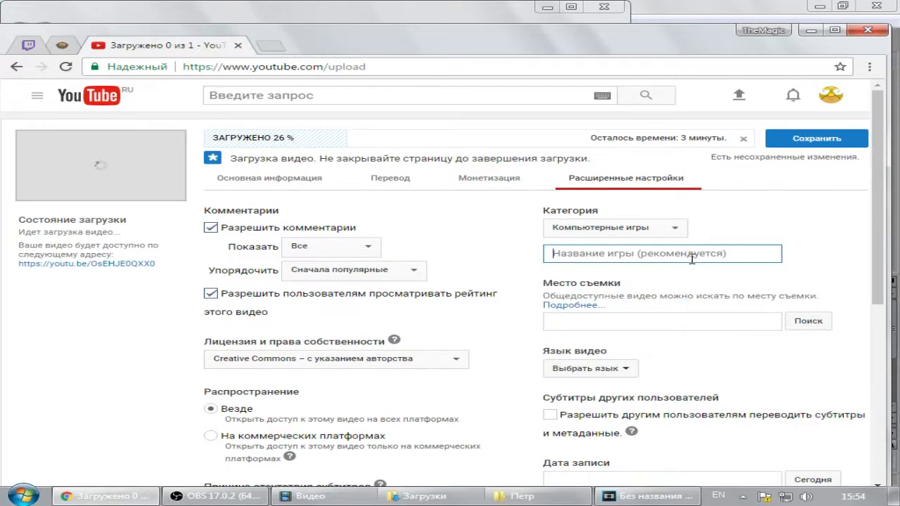
{"action": "type", "text": "path"}
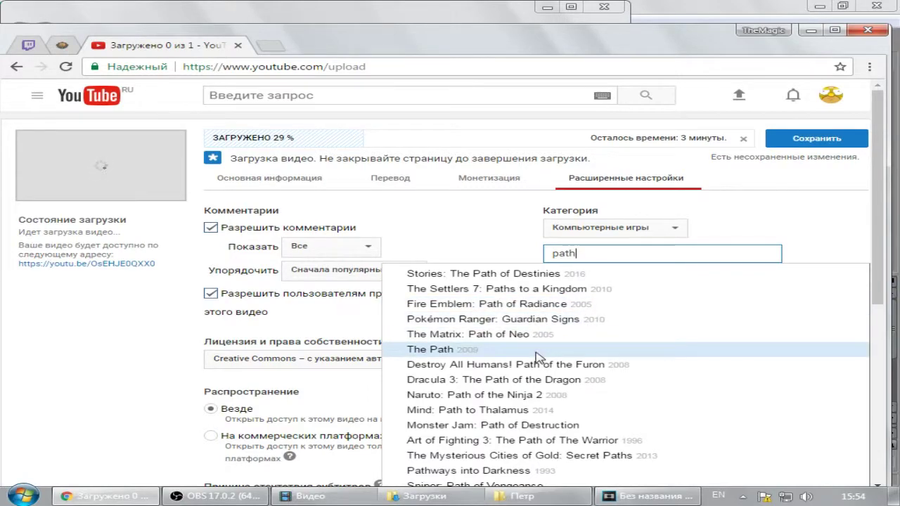
{"action": "left_click", "coordinate": [491, 276]}
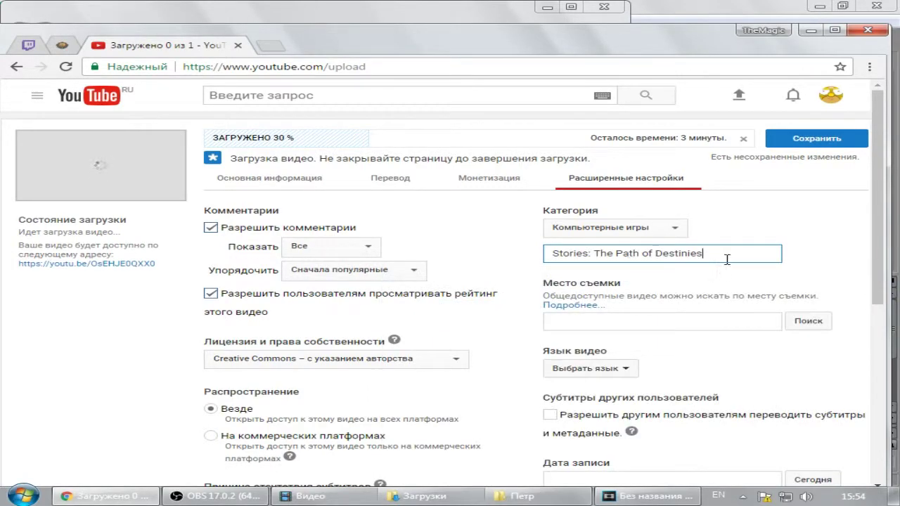
{"action": "left_click_drag", "start_coordinate": [727, 258], "coordinate": [485, 281]}
{"action": "key", "text": "BackSpace"}
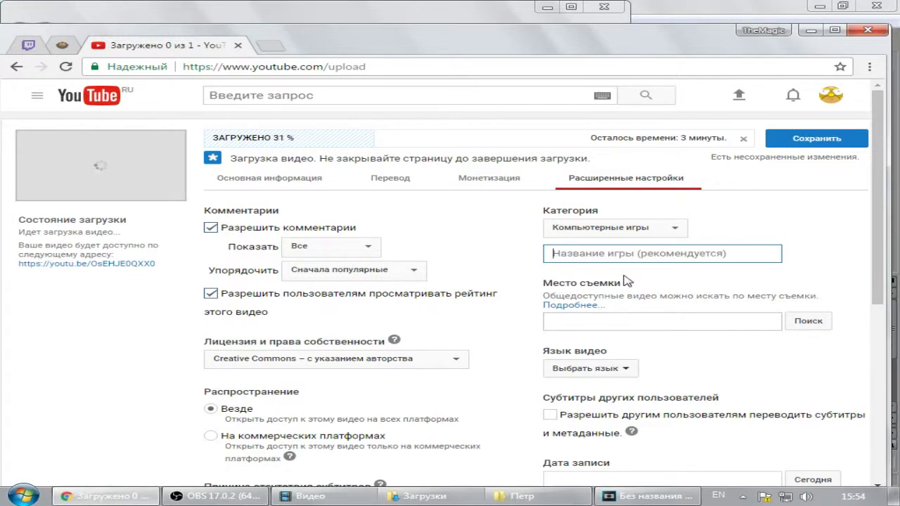
Step: Open the list of categories for the uploaded video
{"action": "left_click", "coordinate": [671, 232]}
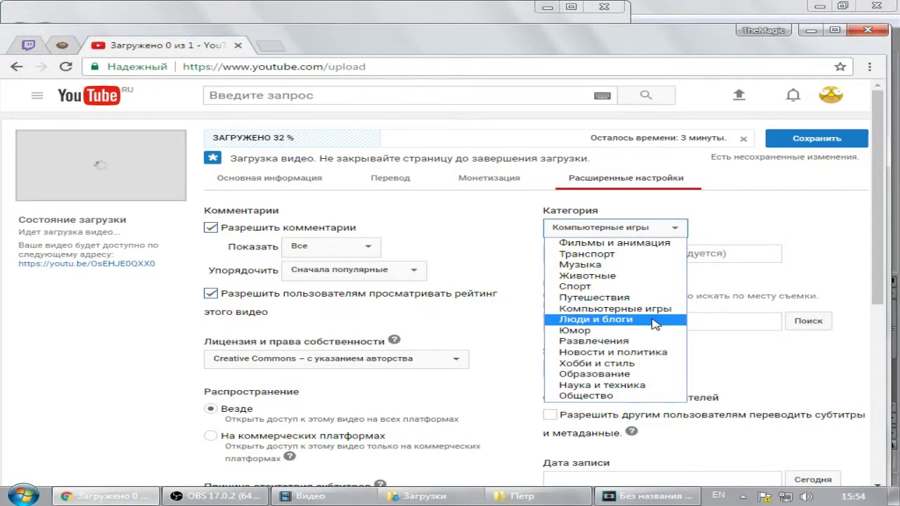